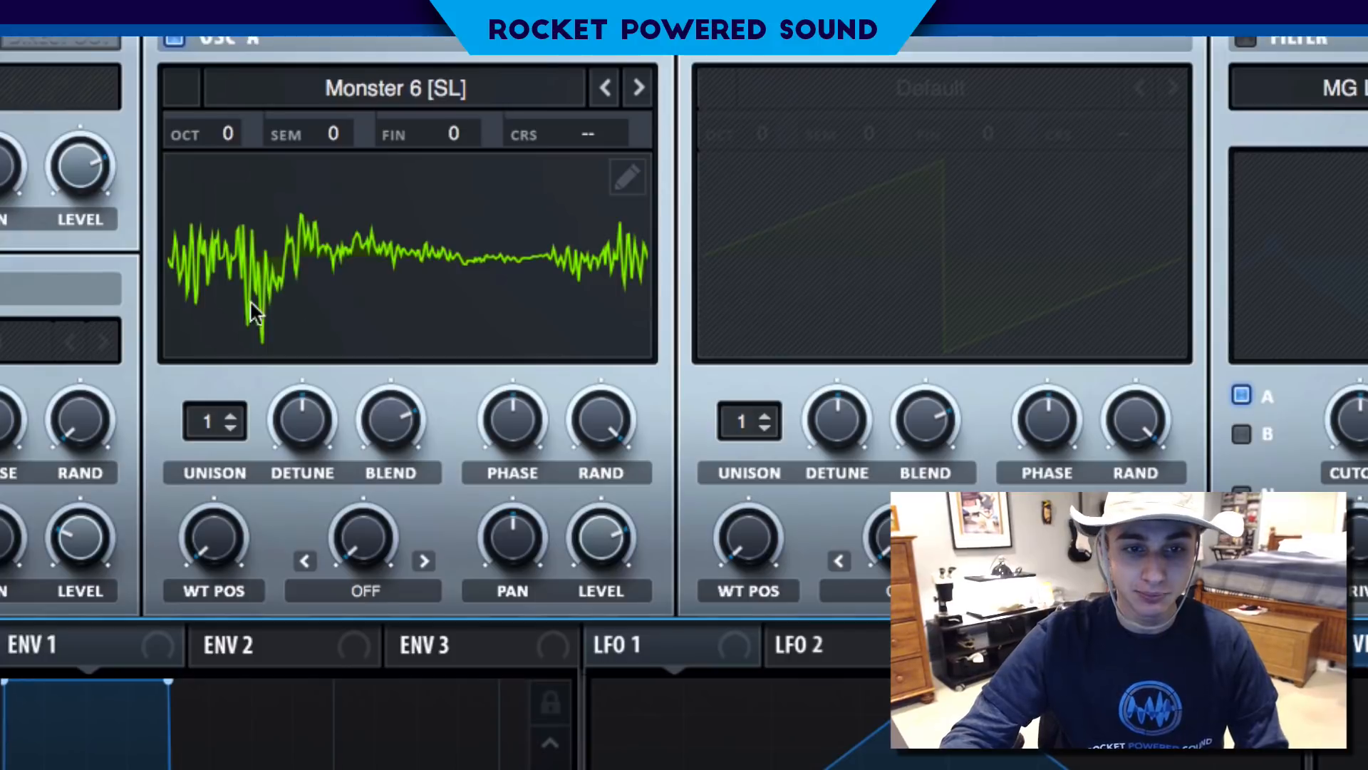
- Set oscillator A's unison to 9 voices, lower its detune, and turn its random phase down to minimum
{"action": "left_click_drag", "start_coordinate": [221, 420], "coordinate": [229, 190]}
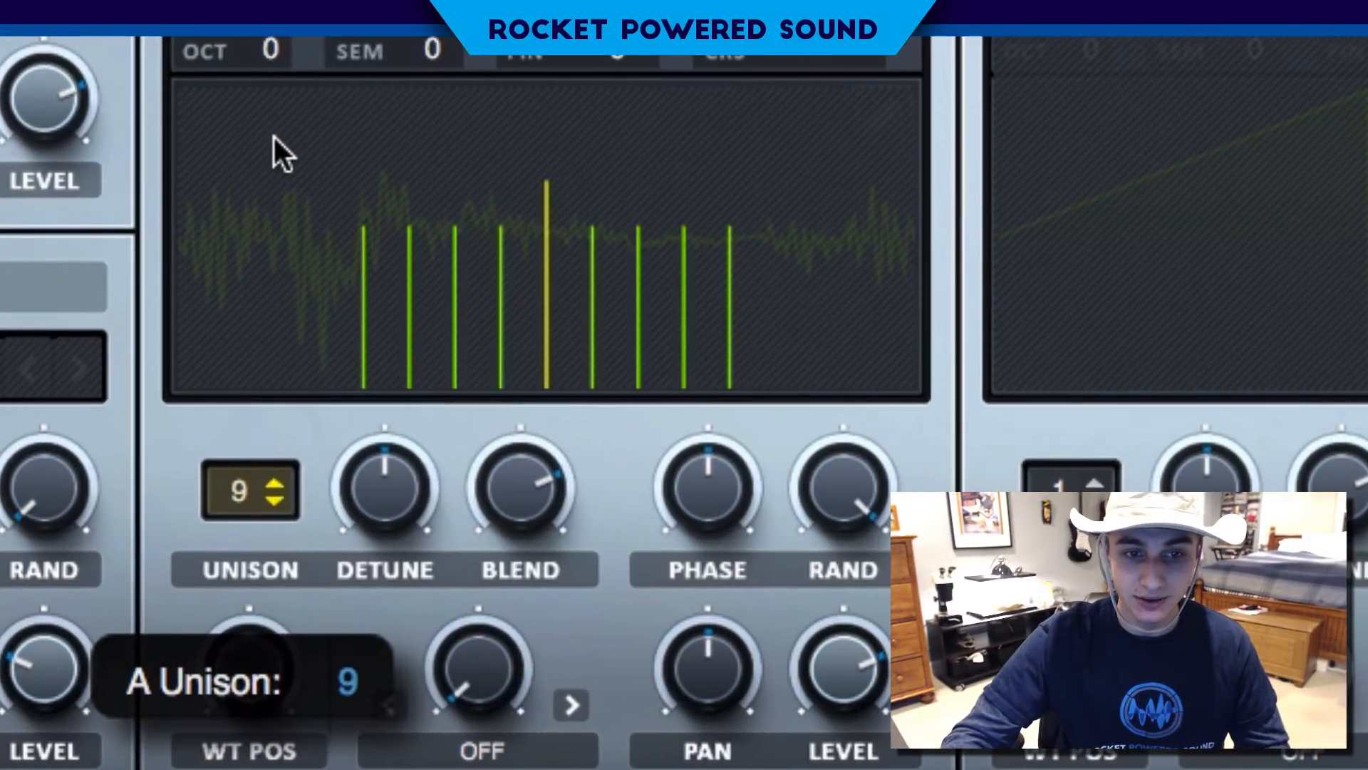
{"action": "left_click_drag", "start_coordinate": [349, 467], "coordinate": [314, 497]}
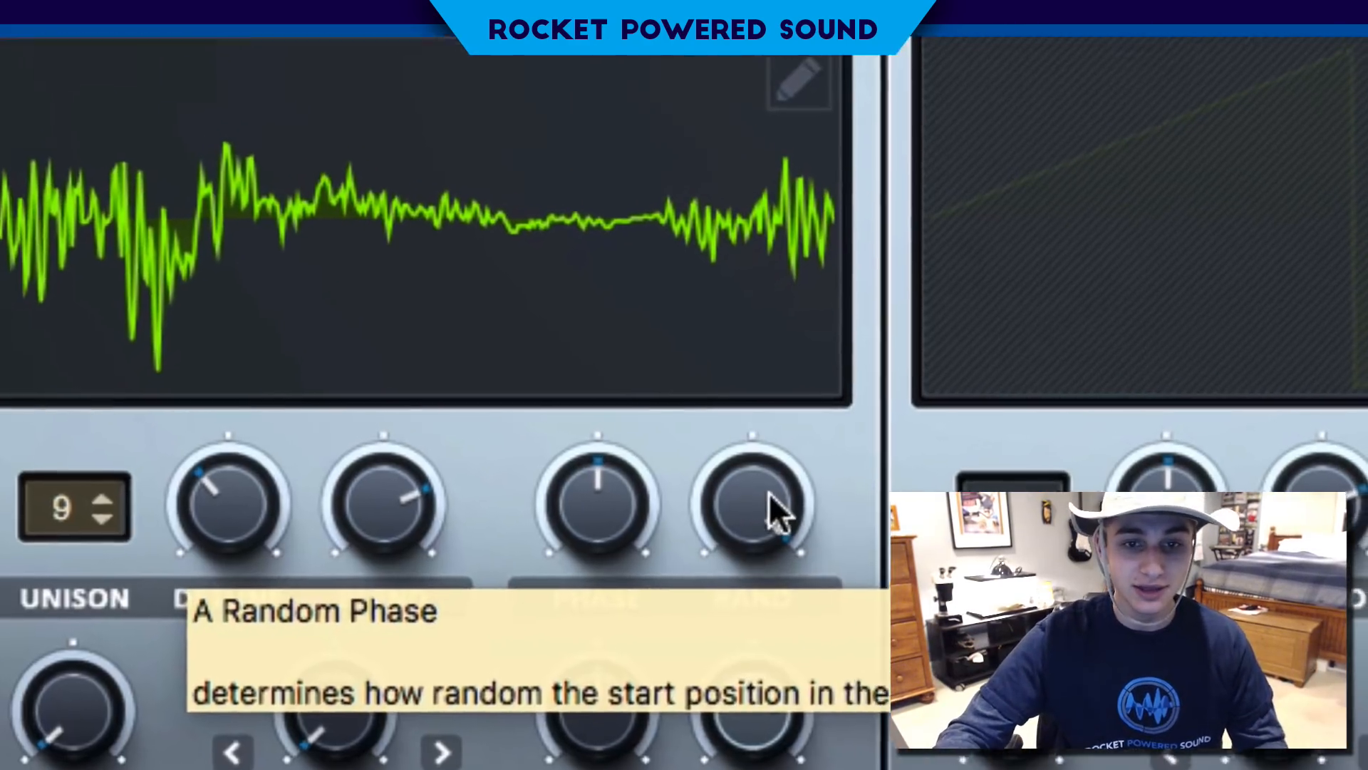
{"action": "left_click_drag", "start_coordinate": [841, 520], "coordinate": [841, 574]}
{"action": "left_click_drag", "start_coordinate": [674, 523], "coordinate": [674, 584]}
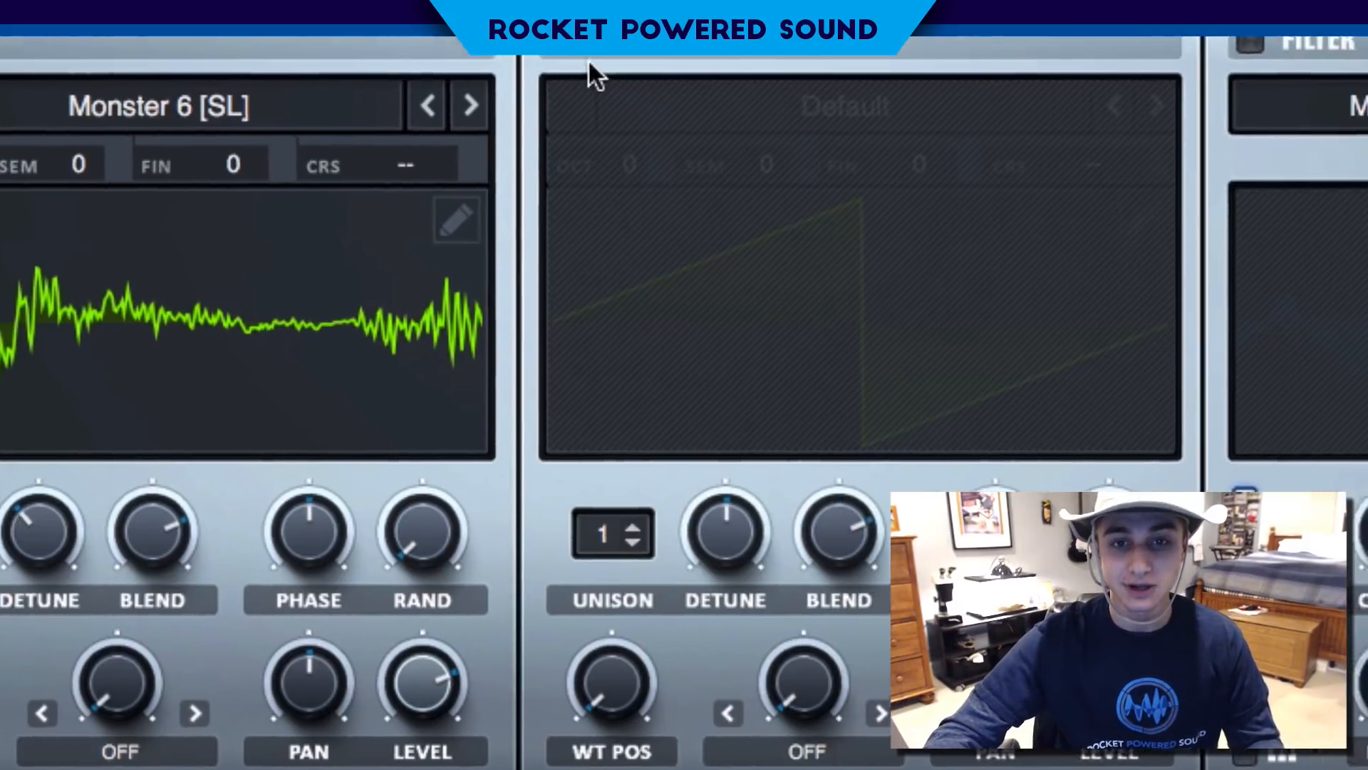
- Turn on oscillator B, load the Monster 6 [SL] wavetable into it, and raise its wavetable position
{"action": "left_click", "coordinate": [229, 57]}
{"action": "left_click", "coordinate": [346, 139]}
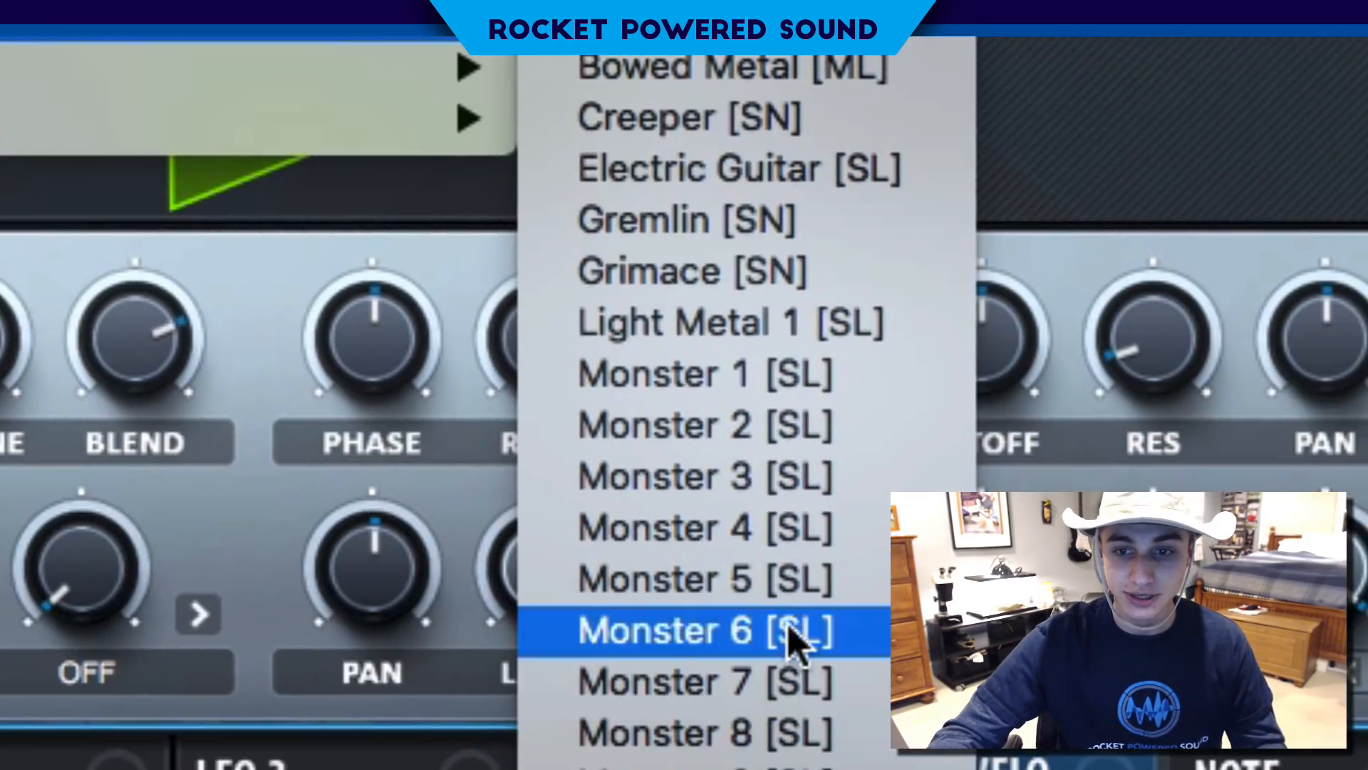
{"action": "left_click", "coordinate": [788, 632]}
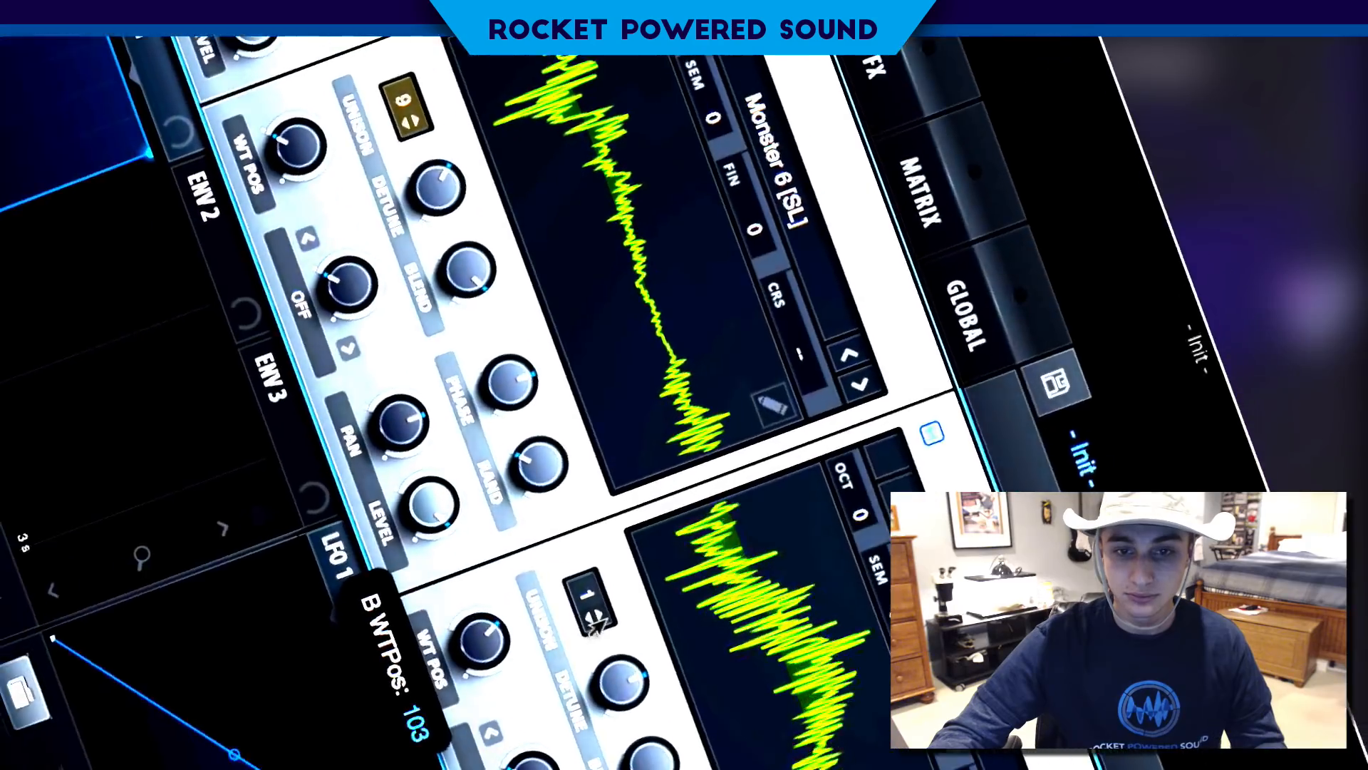
{"action": "left_click_drag", "start_coordinate": [605, 618], "coordinate": [705, 639]}
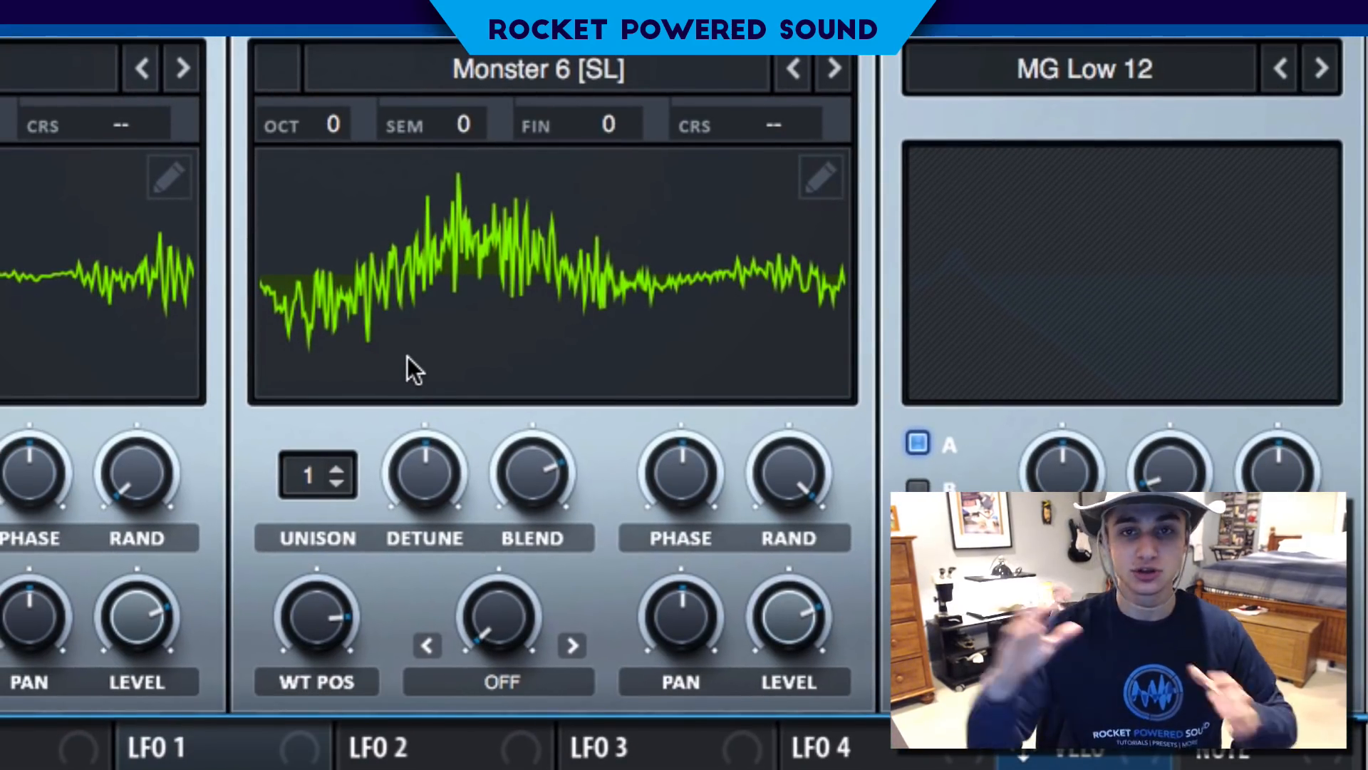
- Set oscillator B's warp mode to Mirror and its warp amount to about 34%
{"action": "left_click", "coordinate": [513, 682]}
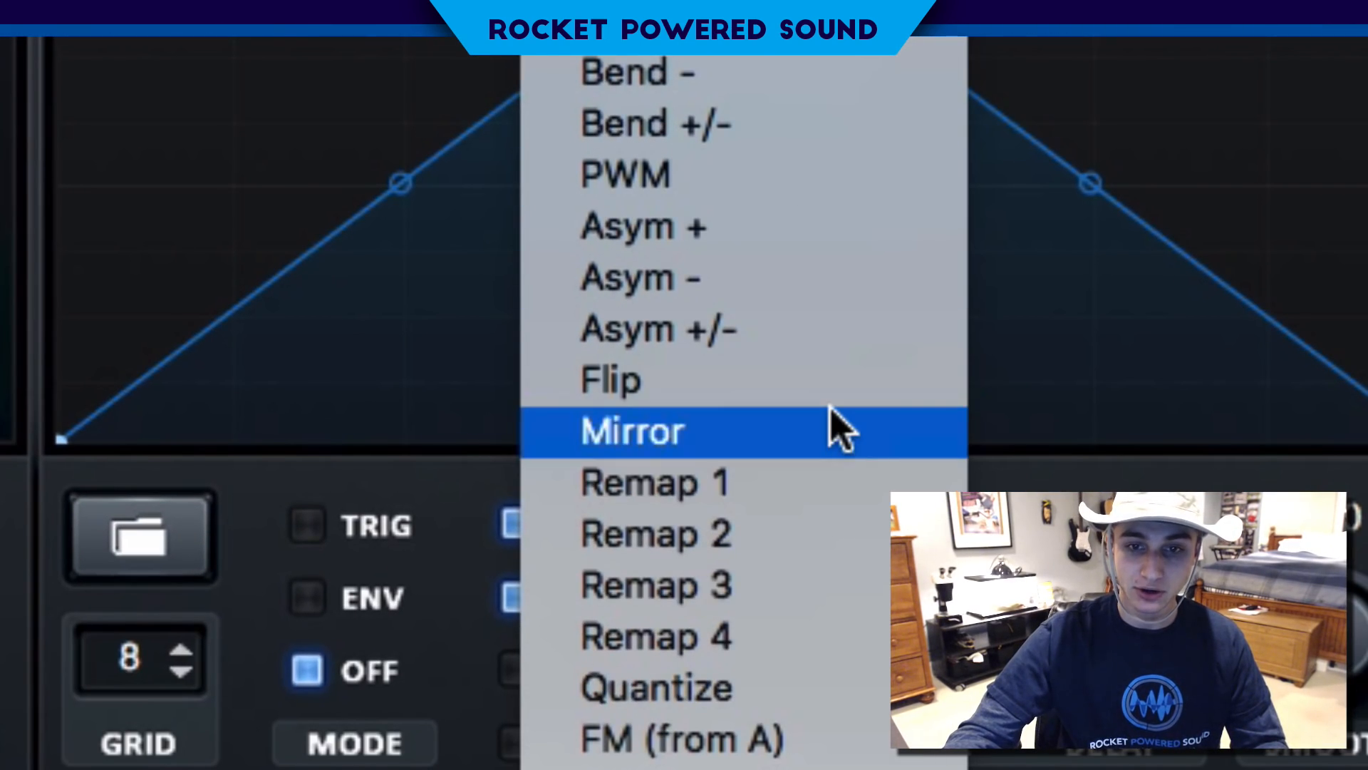
{"action": "left_click", "coordinate": [832, 409]}
{"action": "left_click_drag", "start_coordinate": [487, 694], "coordinate": [562, 513]}
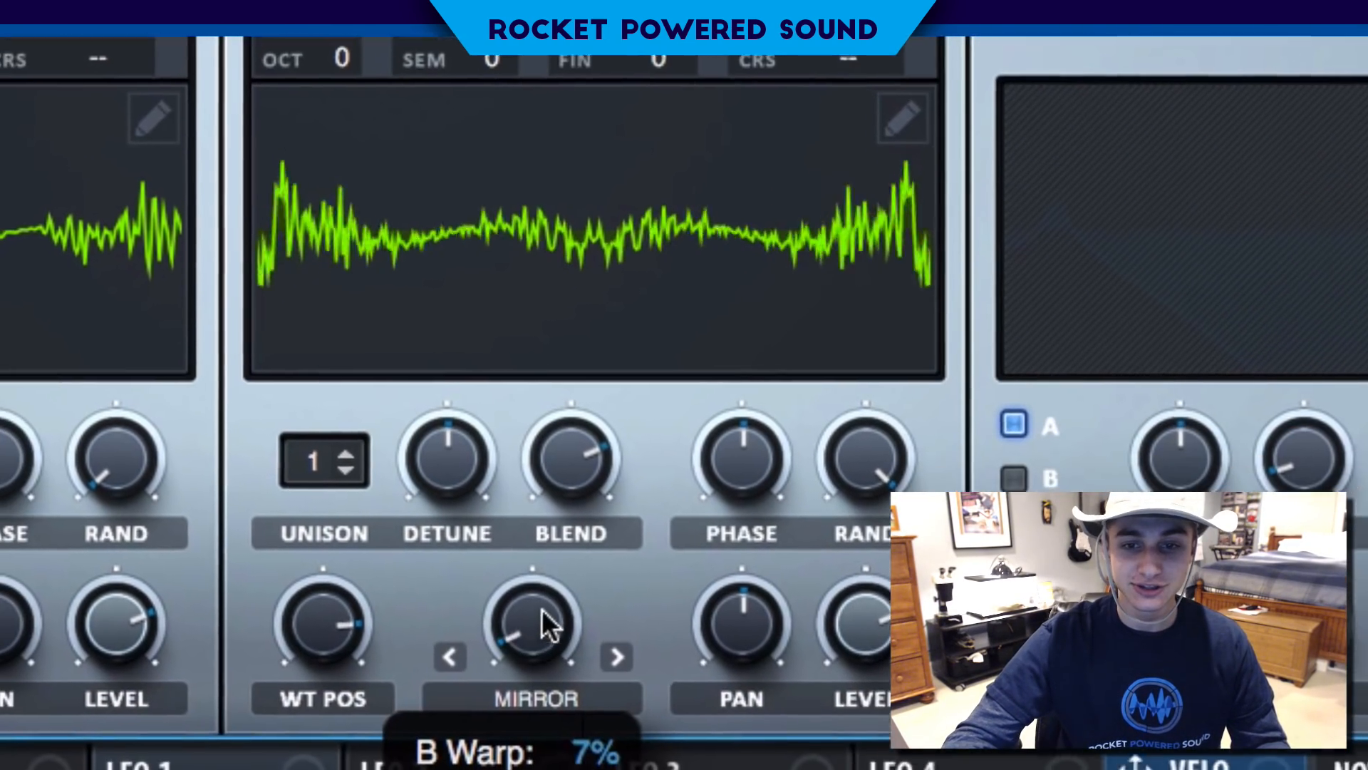
{"action": "left_click_drag", "start_coordinate": [637, 435], "coordinate": [605, 518]}
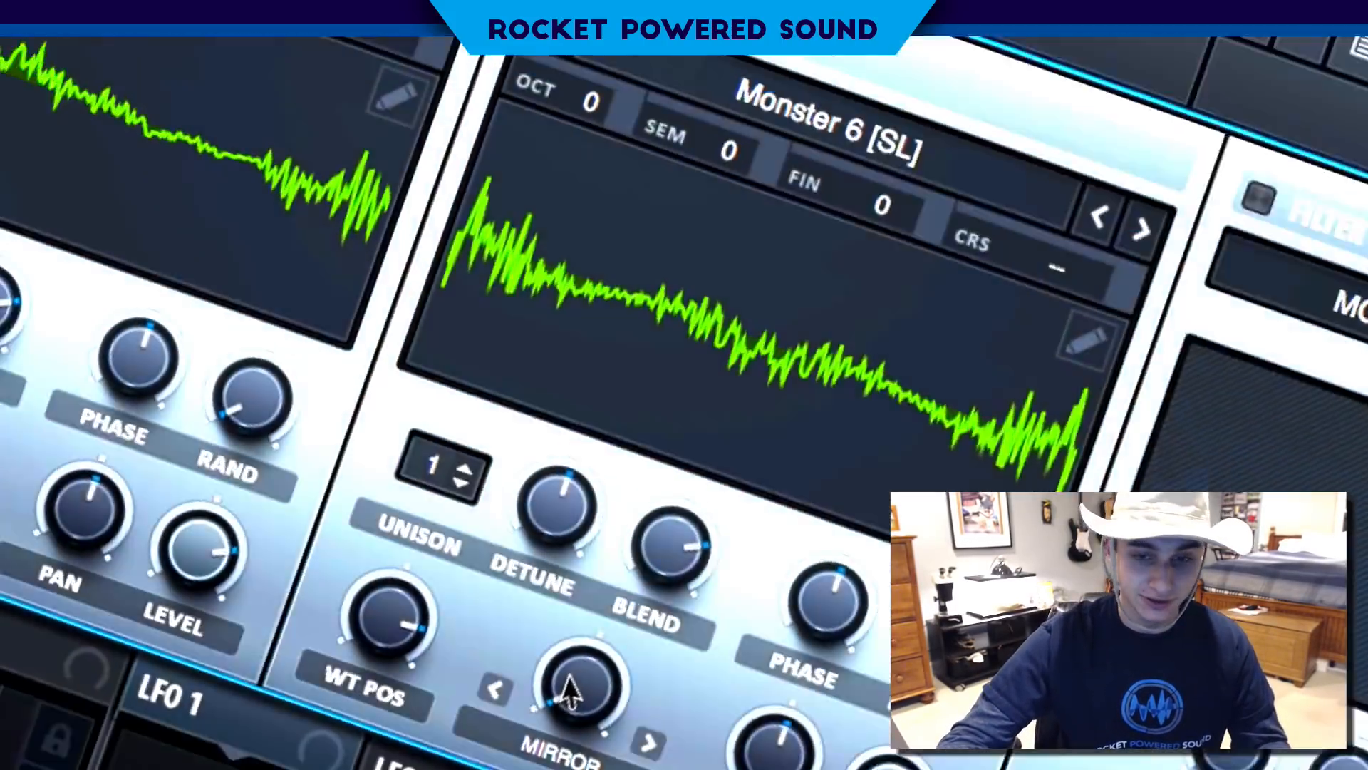
{"action": "left_click_drag", "start_coordinate": [543, 609], "coordinate": [611, 457]}
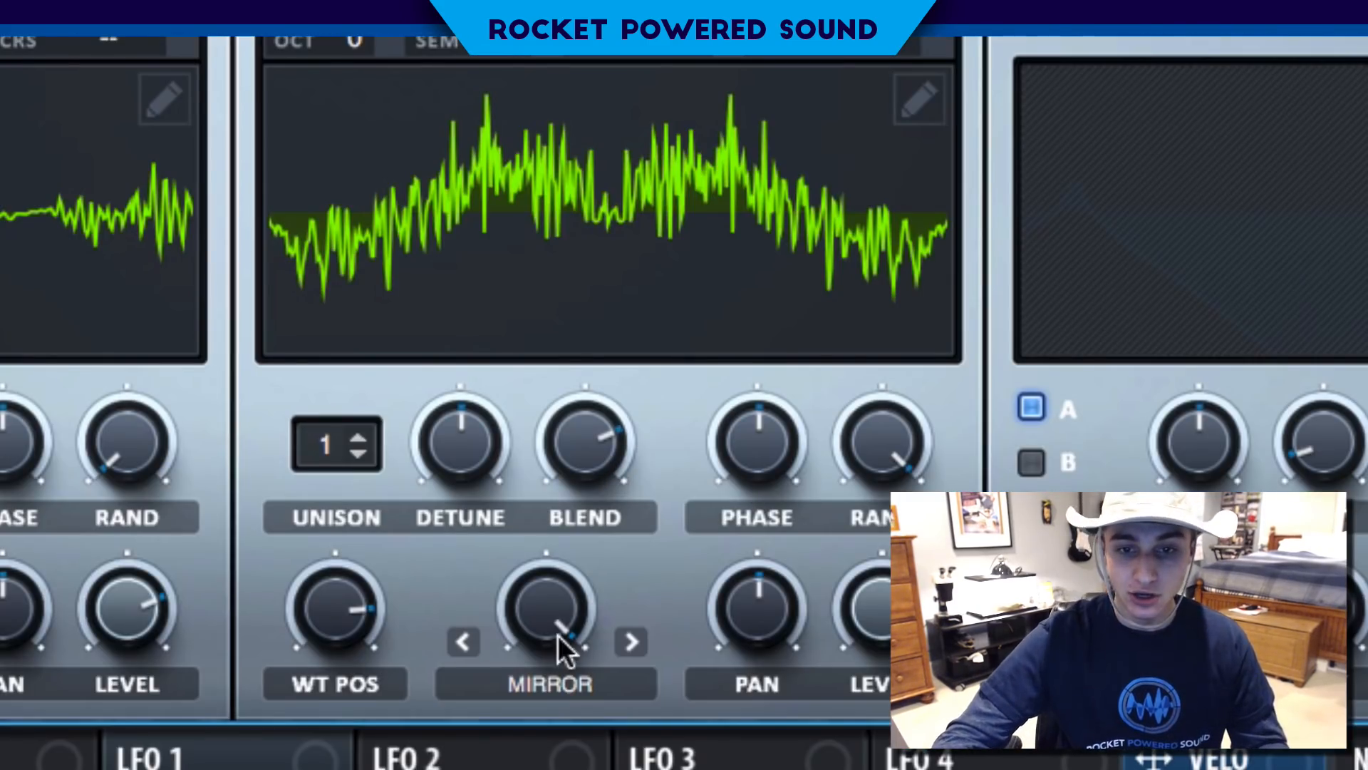
{"action": "left_click_drag", "start_coordinate": [557, 634], "coordinate": [549, 755]}
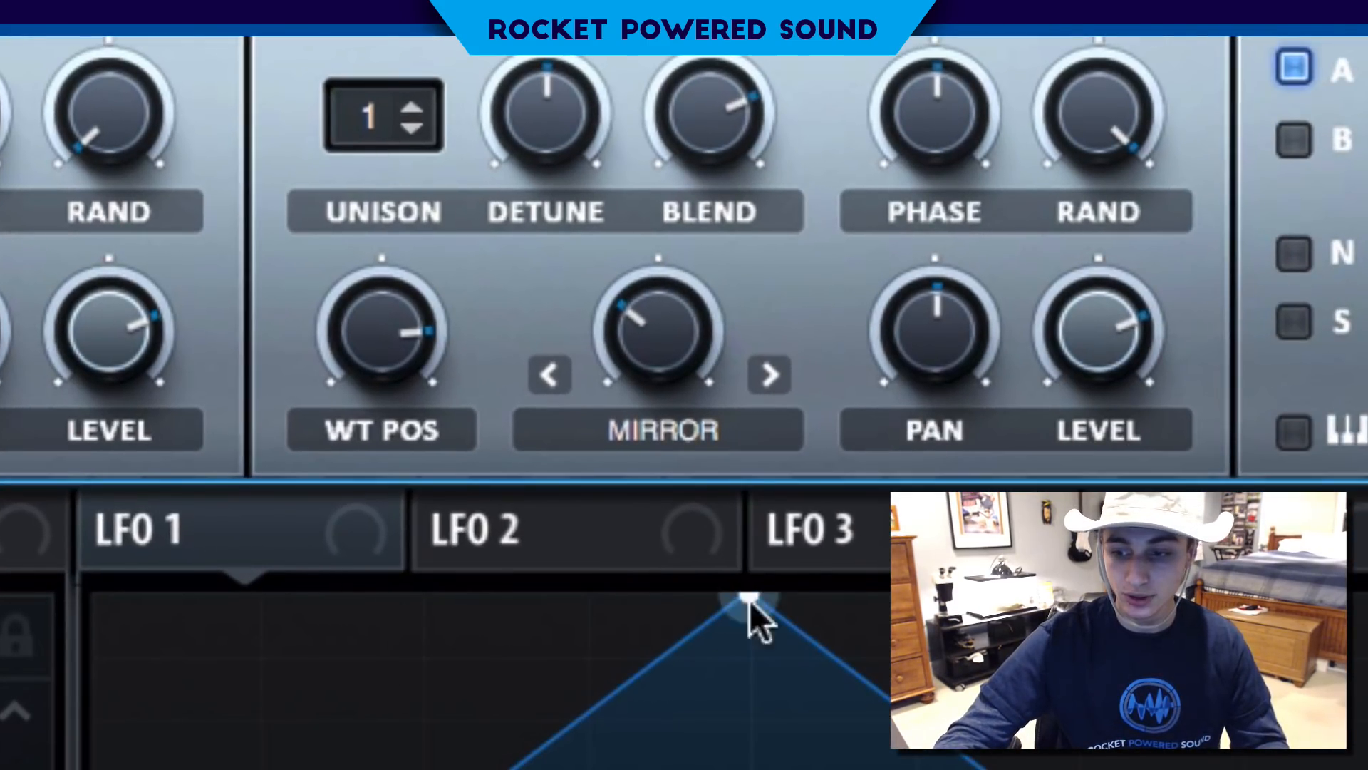
- Assign LFO 1 to oscillator B's Mirror warp amount and adjust the modulation depth
{"action": "left_click_drag", "start_coordinate": [328, 499], "coordinate": [669, 328]}
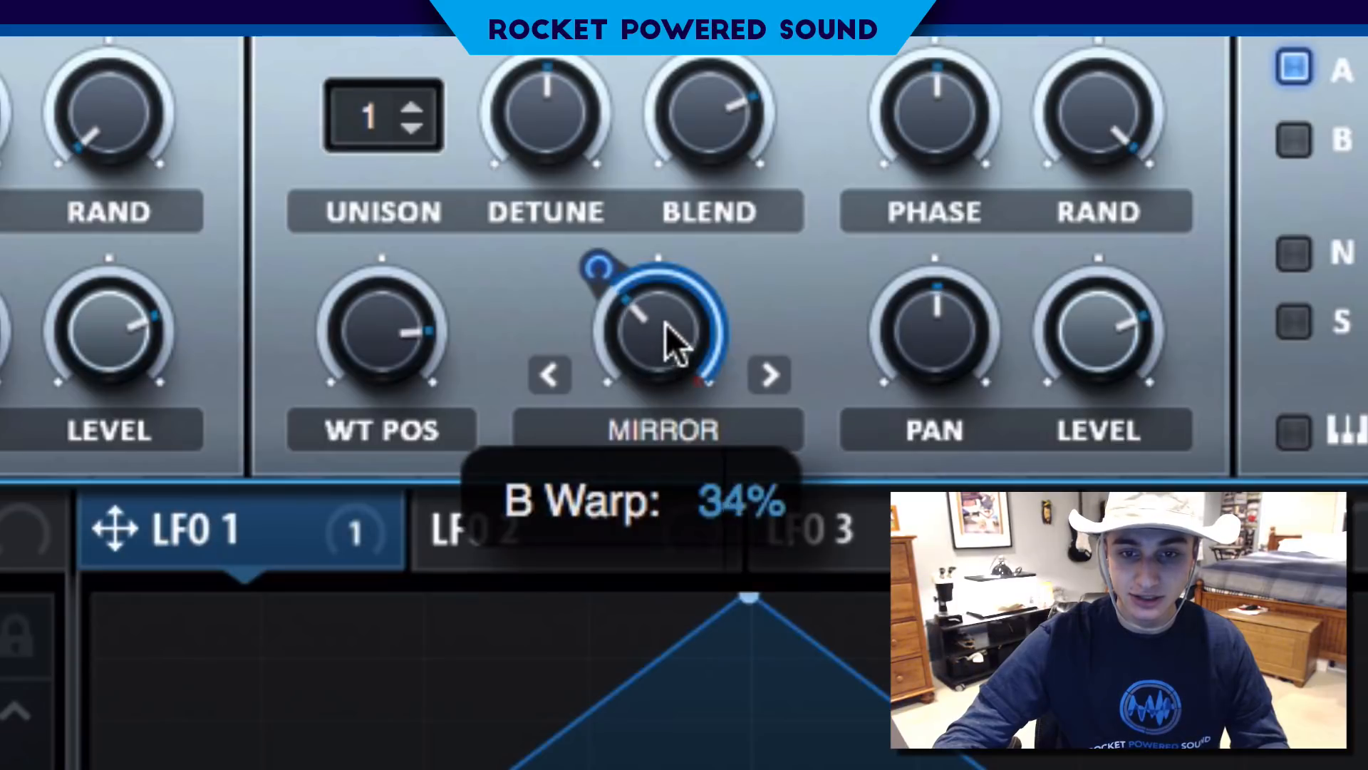
{"action": "left_click_drag", "start_coordinate": [617, 255], "coordinate": [577, 298]}
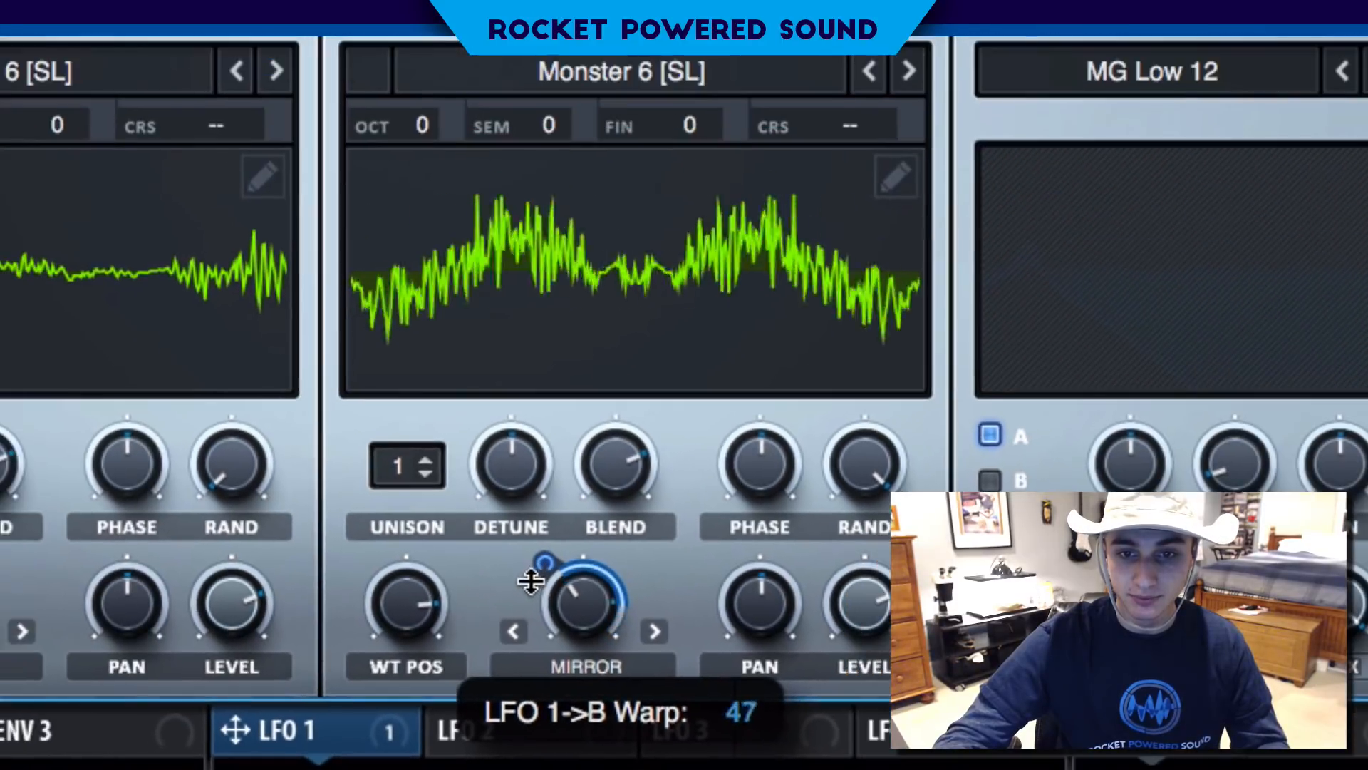
{"action": "mouse_move", "coordinate": [531, 580]}
{"action": "left_mouse_down"}
{"action": "mouse_move", "coordinate": [531, 595]}
{"action": "mouse_move", "coordinate": [531, 581]}
{"action": "left_mouse_up"}
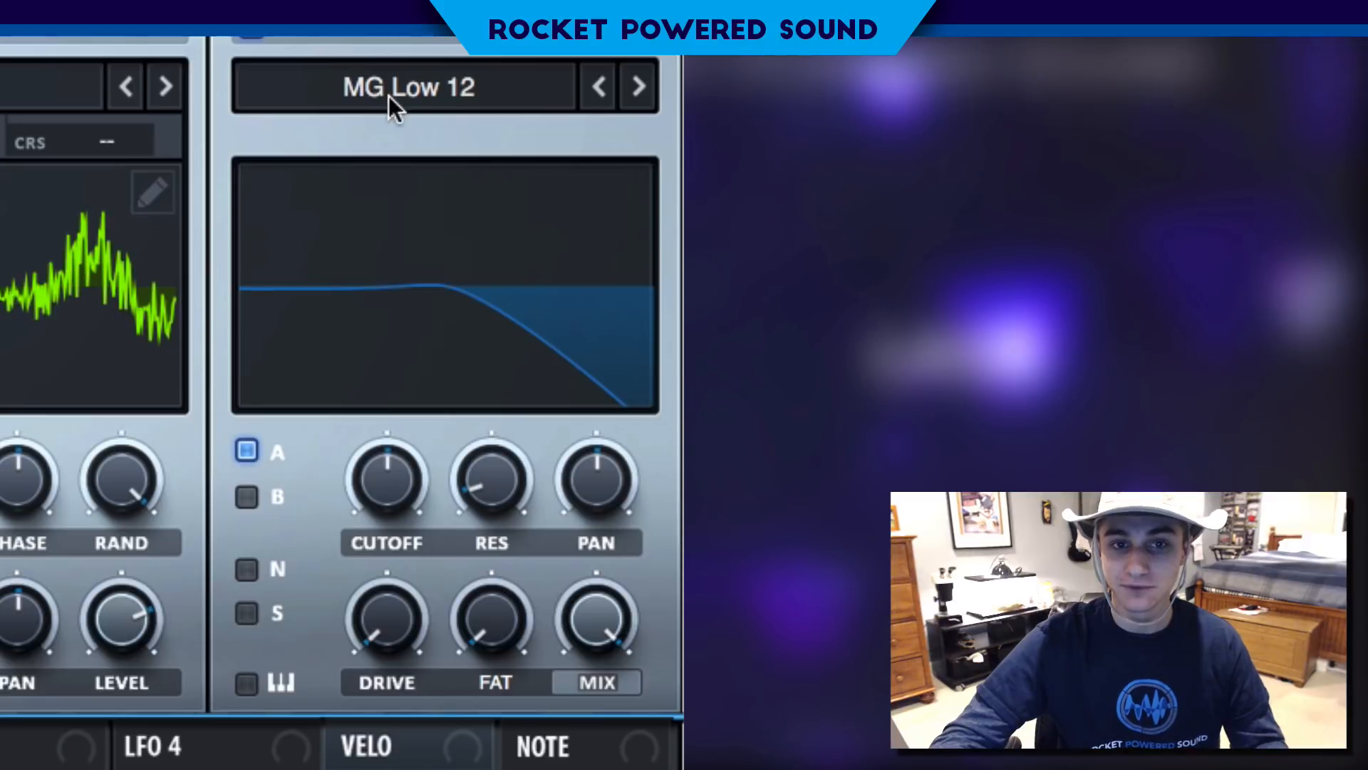
- Lower the cutoff of the MG Low 12 filter and route oscillator B through it as well
{"action": "left_click", "coordinate": [393, 108]}
{"action": "left_click", "coordinate": [390, 100]}
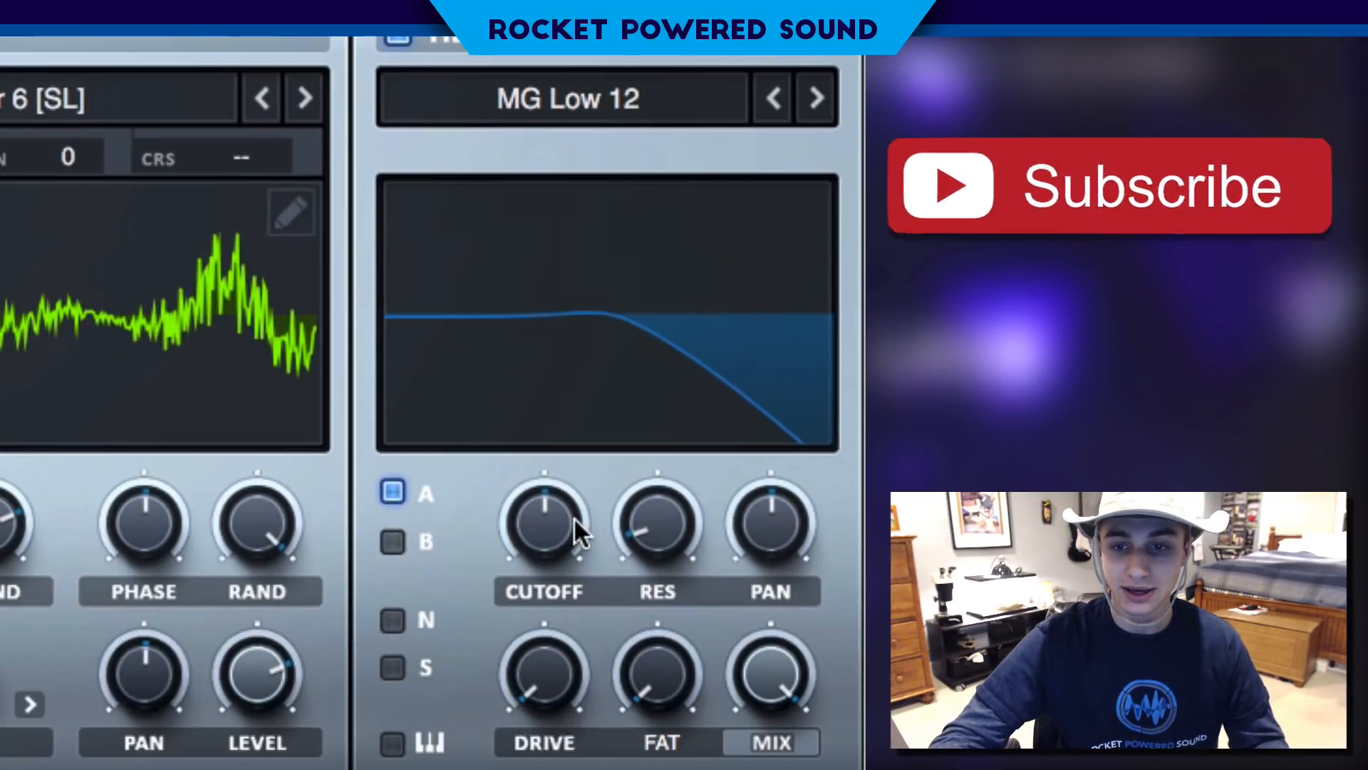
{"action": "mouse_move", "coordinate": [569, 518]}
{"action": "left_click_drag", "start_coordinate": [568, 518], "coordinate": [527, 615]}
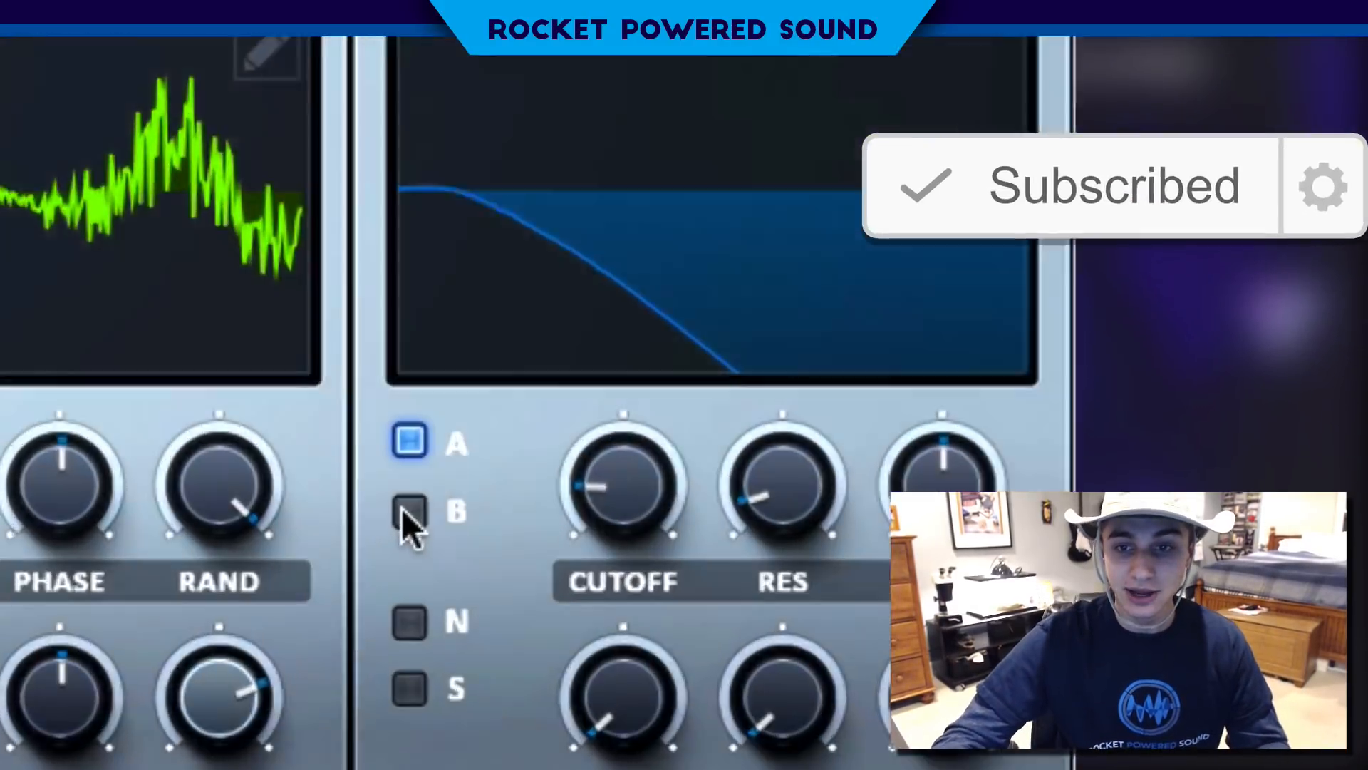
{"action": "left_click", "coordinate": [392, 542]}
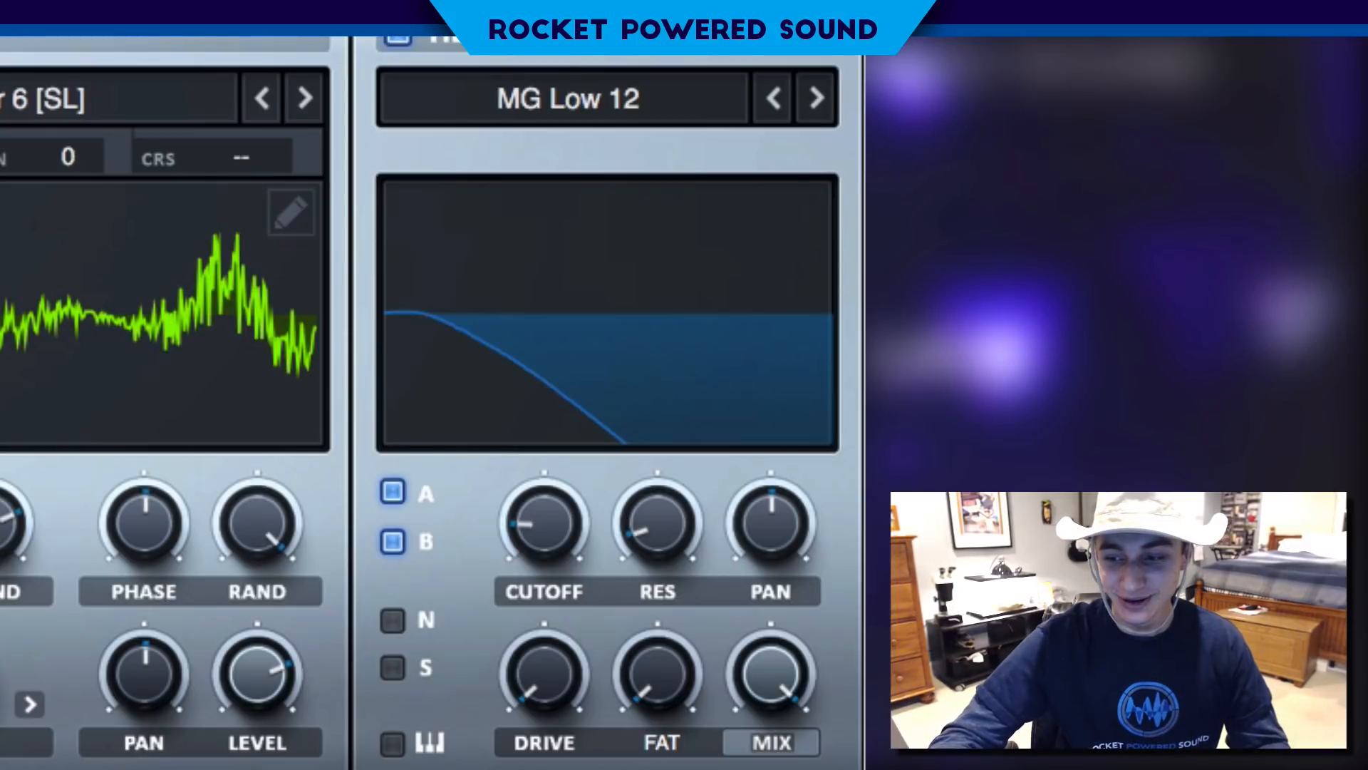
- Modulate the filter cutoff with LFO 1 up to about the middle of its range, and raise the resonance
{"action": "left_click_drag", "start_coordinate": [10, 763], "coordinate": [546, 522]}
{"action": "left_click_drag", "start_coordinate": [503, 478], "coordinate": [451, 503]}
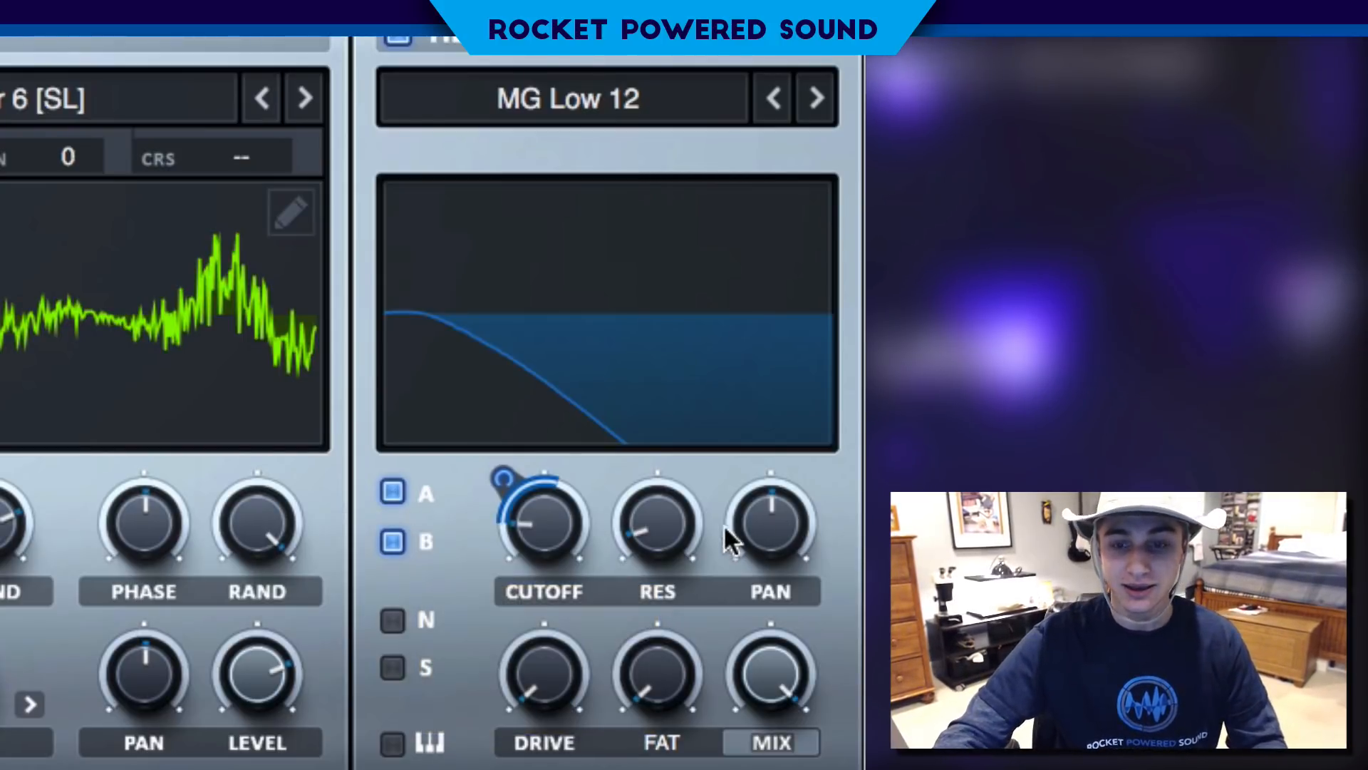
{"action": "left_click_drag", "start_coordinate": [660, 507], "coordinate": [691, 288]}
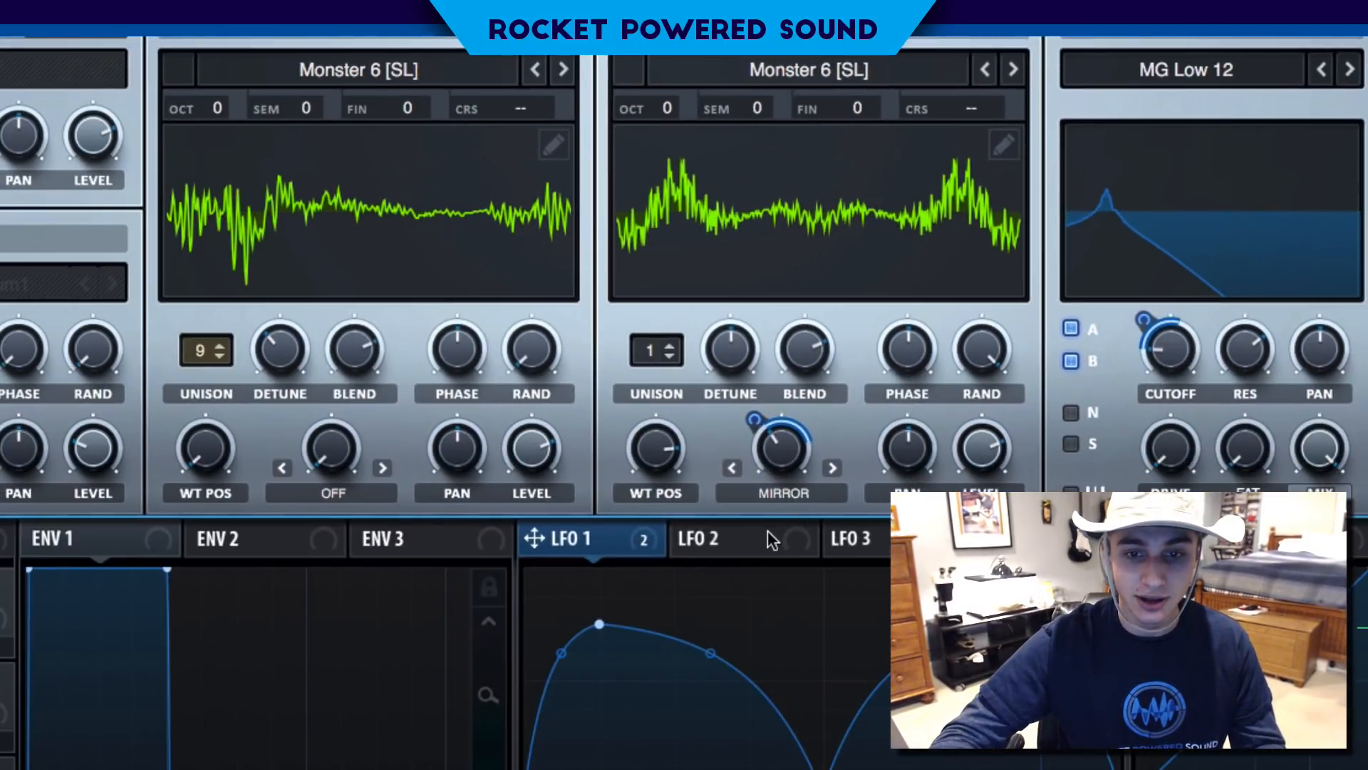
- Assign LFO 2 to oscillator A's wavetable position, and give it a steep curved rise, a long rounded fall and Trig mode
{"action": "left_click", "coordinate": [699, 563]}
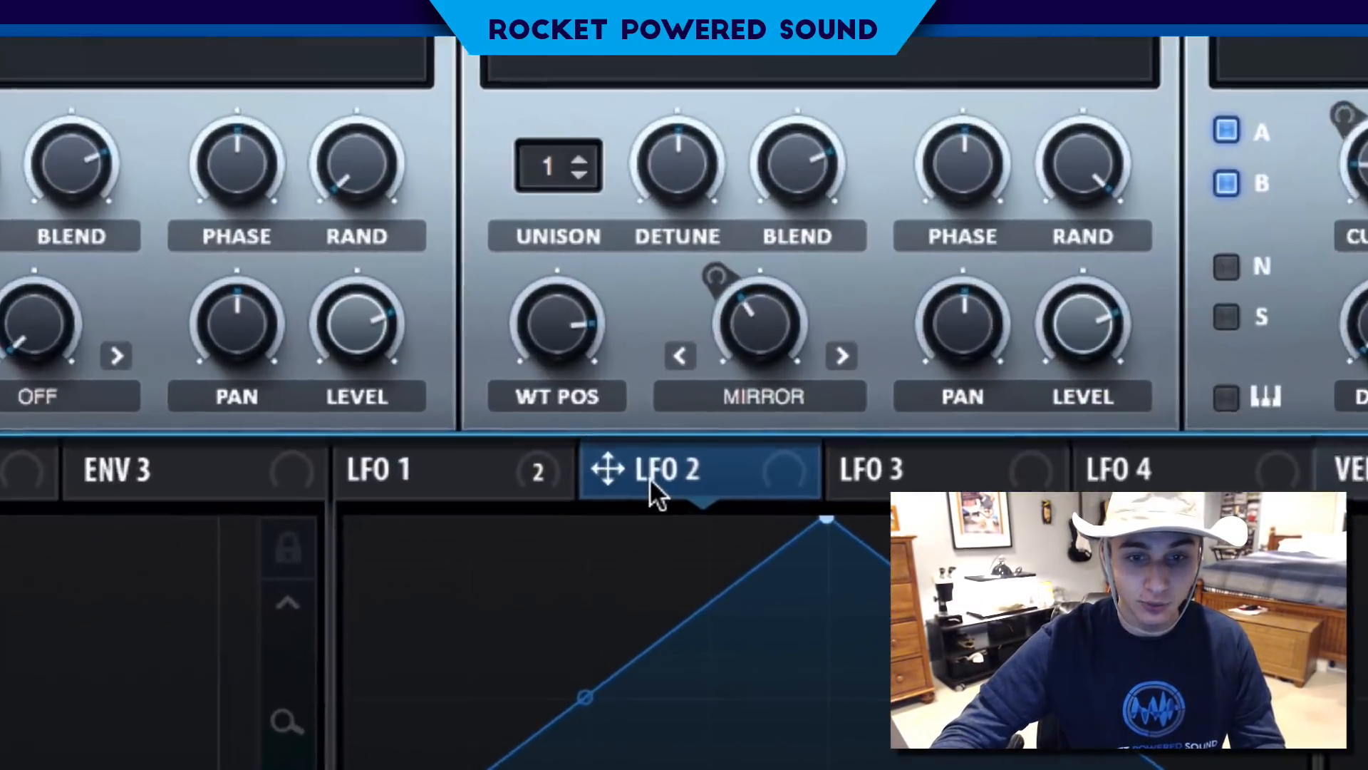
{"action": "left_click_drag", "start_coordinate": [358, 469], "coordinate": [0, 318]}
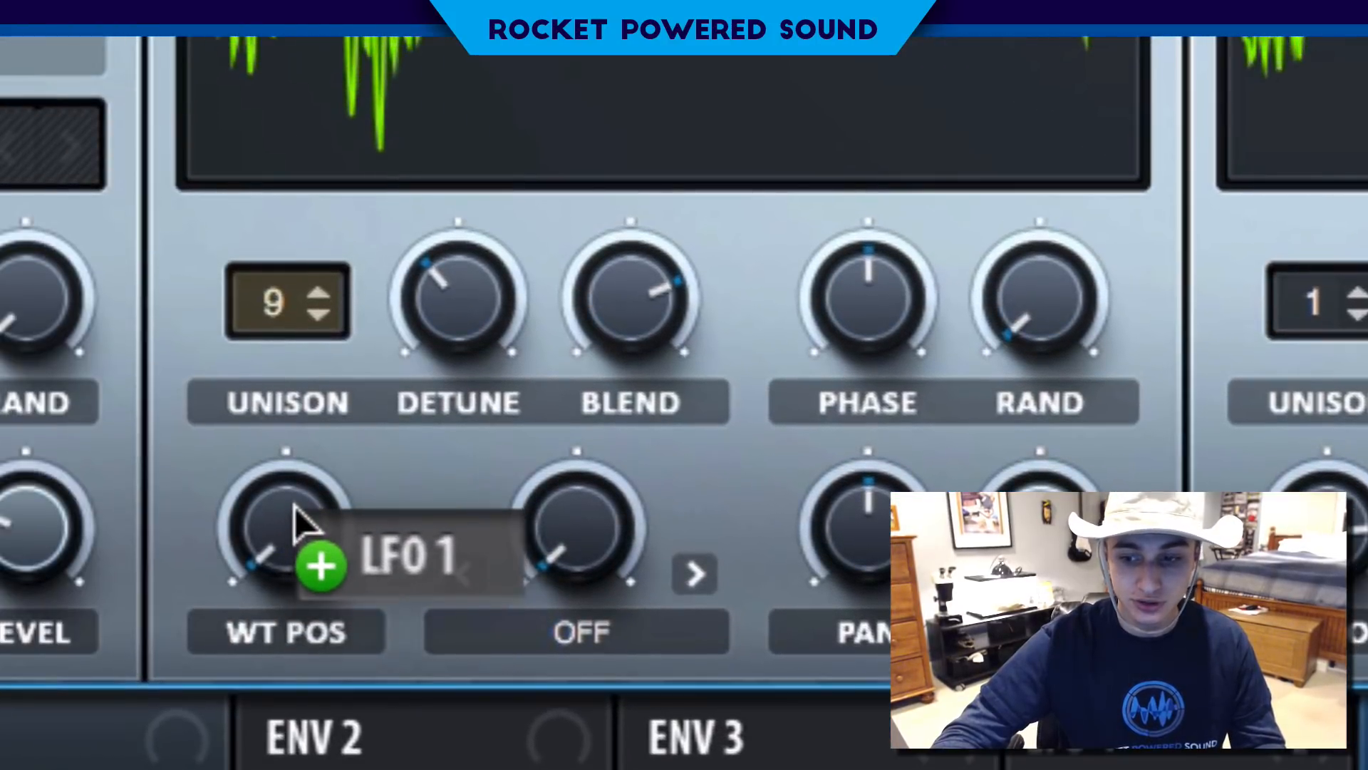
{"action": "left_click_drag", "start_coordinate": [297, 524], "coordinate": [298, 523]}
{"action": "left_click_drag", "start_coordinate": [214, 472], "coordinate": [168, 553]}
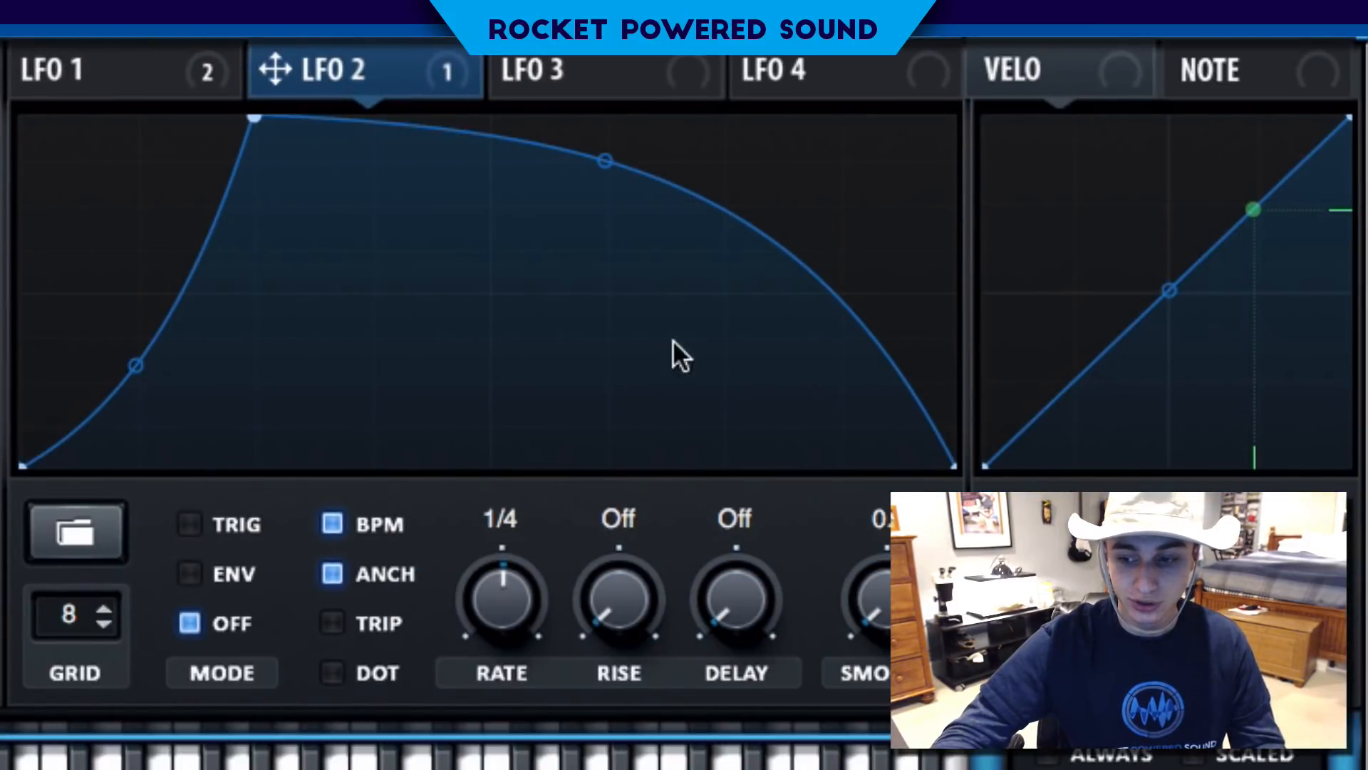
{"action": "left_click", "coordinate": [231, 526]}
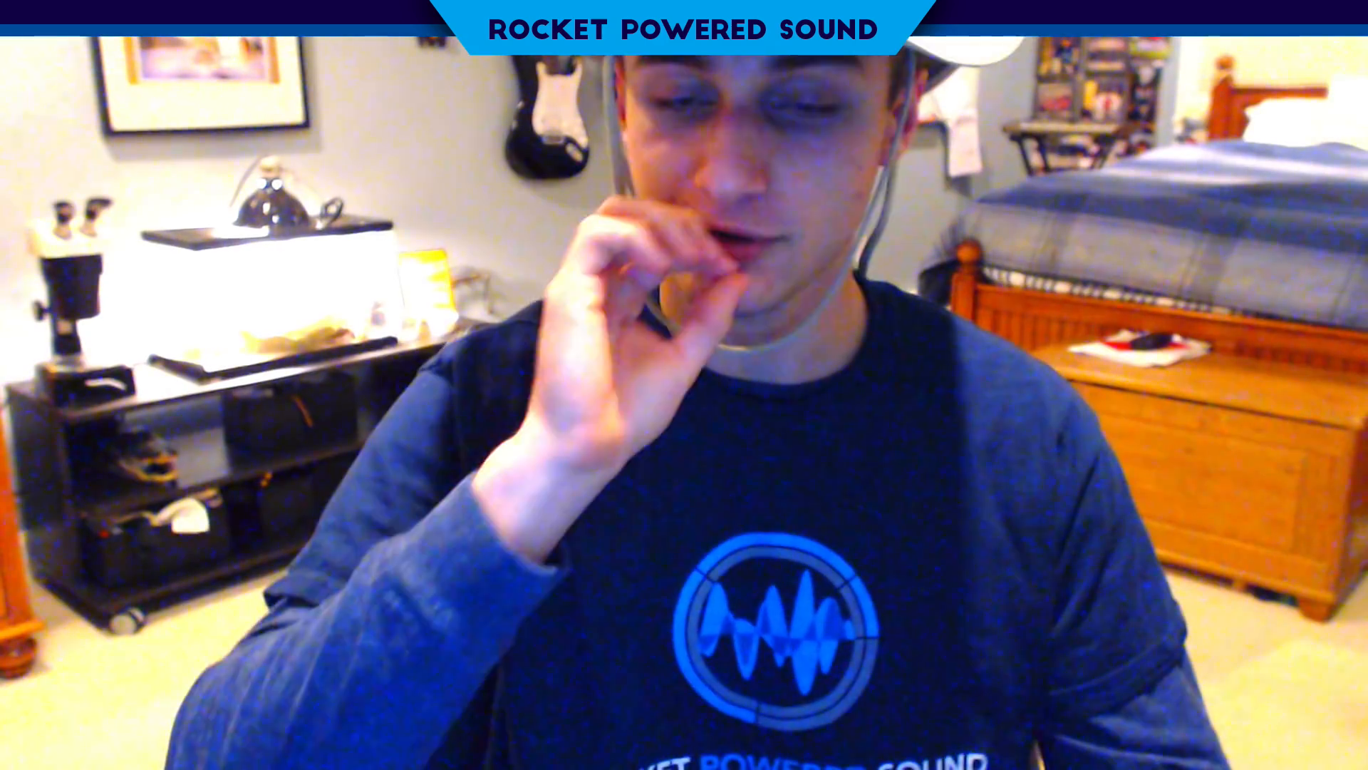
- Add a Tube distortion at the start of the effects chain, with a high drive and a slightly reduced mix
{"action": "left_click", "coordinate": [314, 178]}
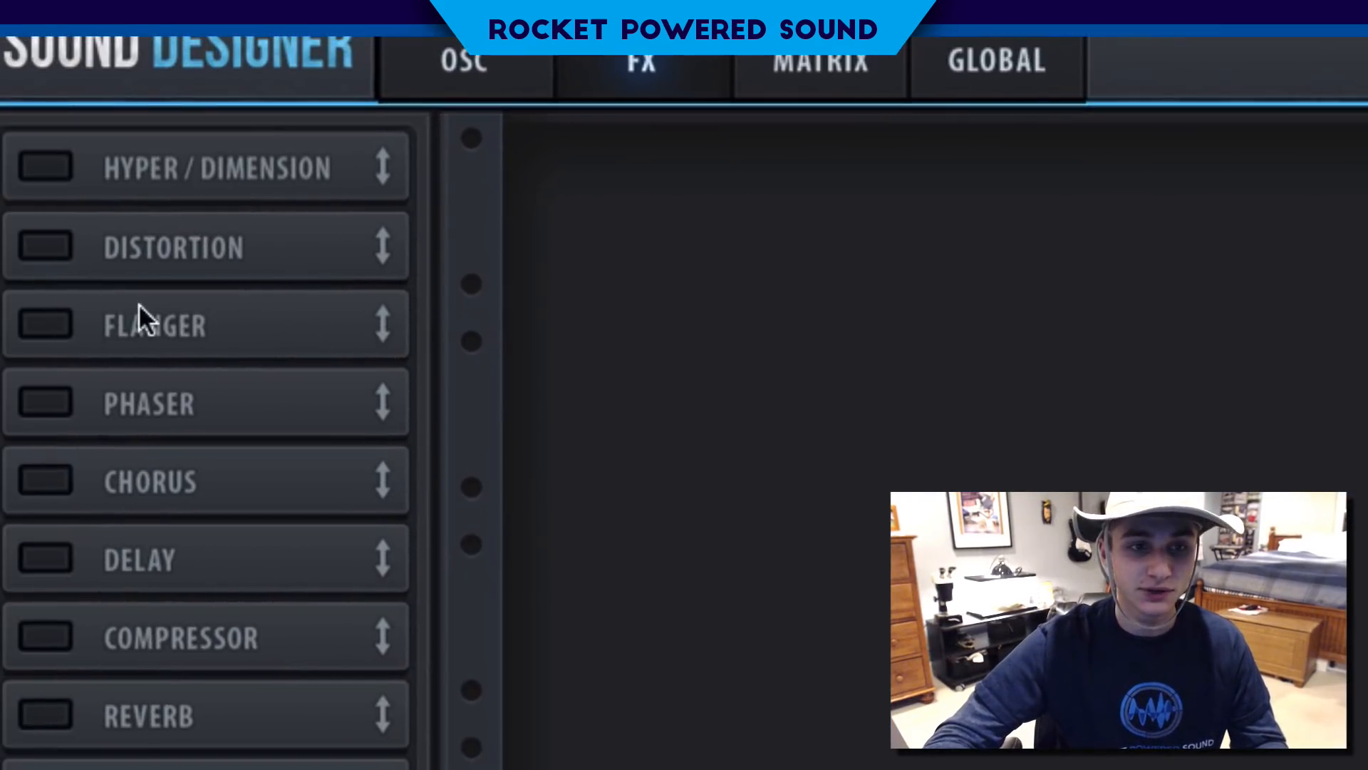
{"action": "left_click", "coordinate": [70, 246]}
{"action": "left_click_drag", "start_coordinate": [260, 300], "coordinate": [235, 135]}
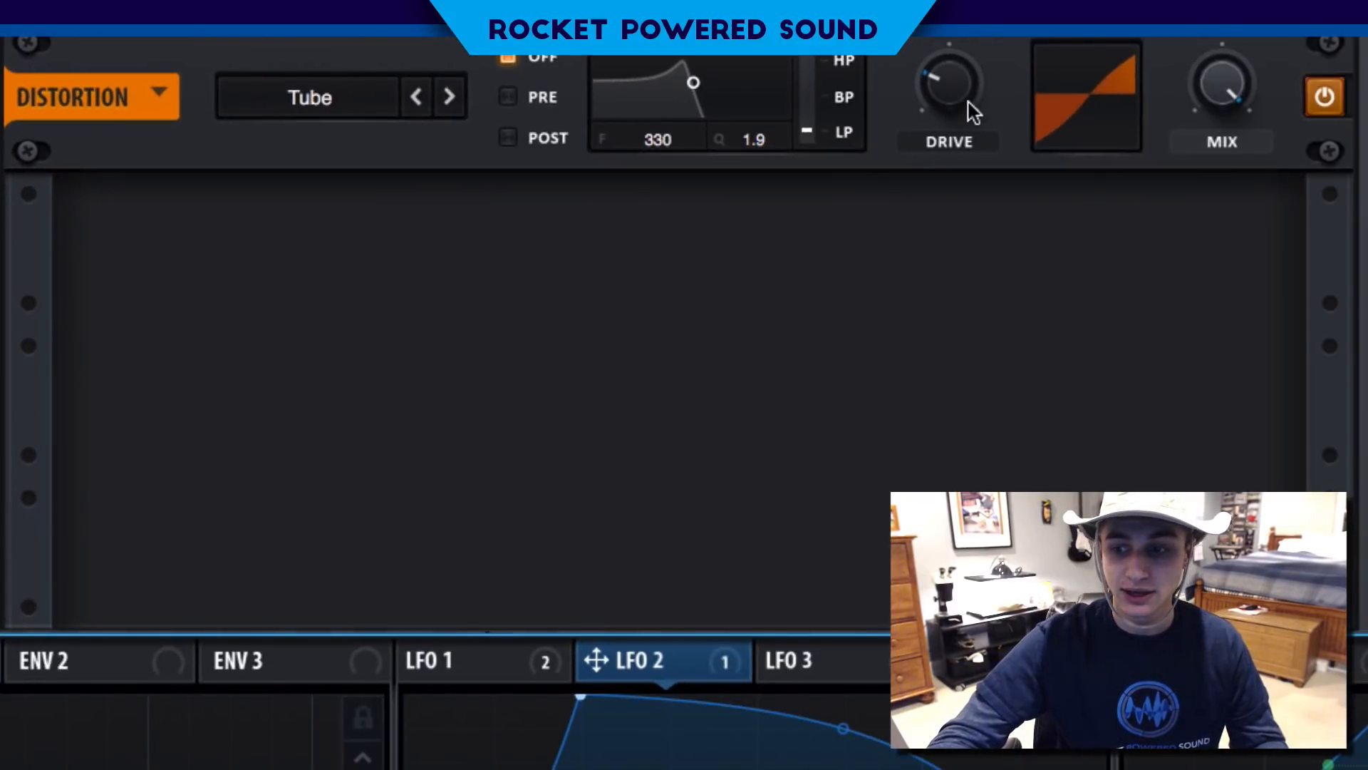
{"action": "left_click_drag", "start_coordinate": [973, 112], "coordinate": [982, 53]}
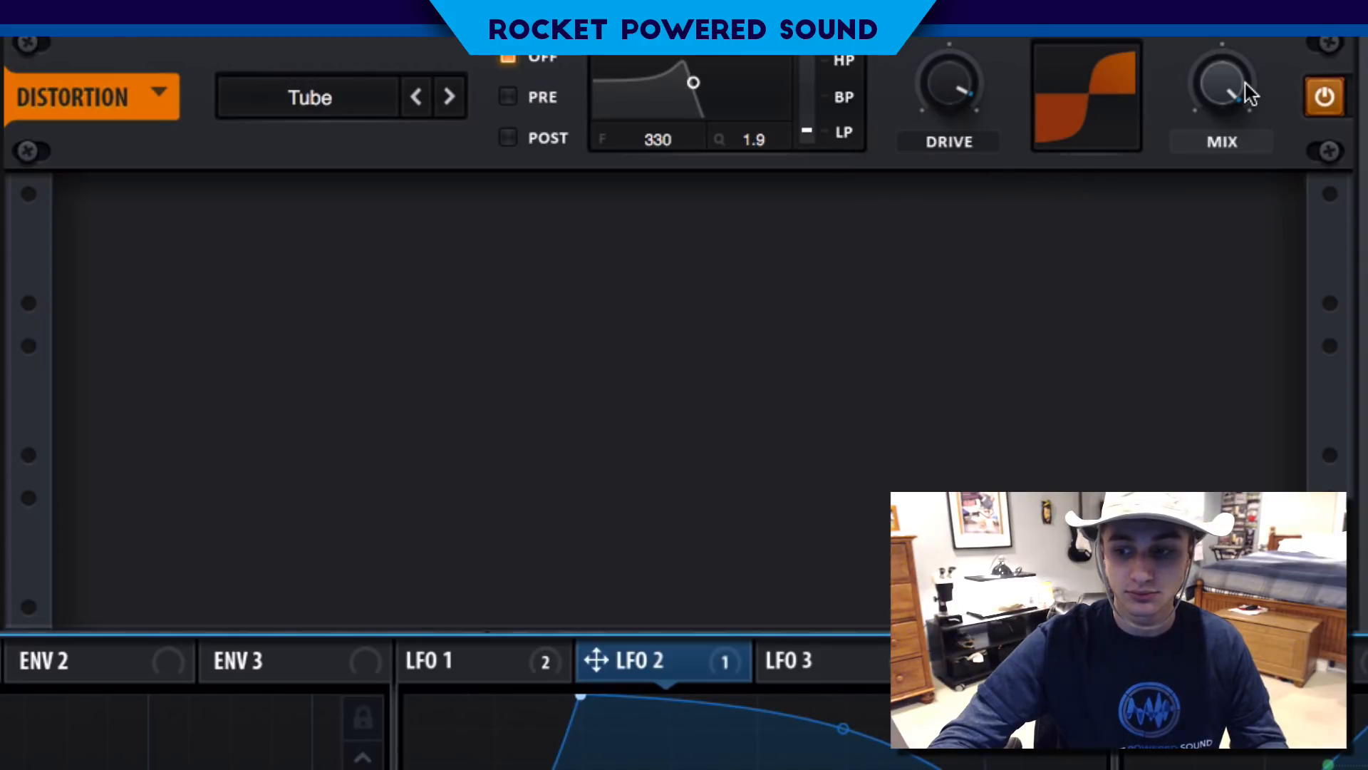
{"action": "left_click_drag", "start_coordinate": [1244, 96], "coordinate": [1155, 89]}
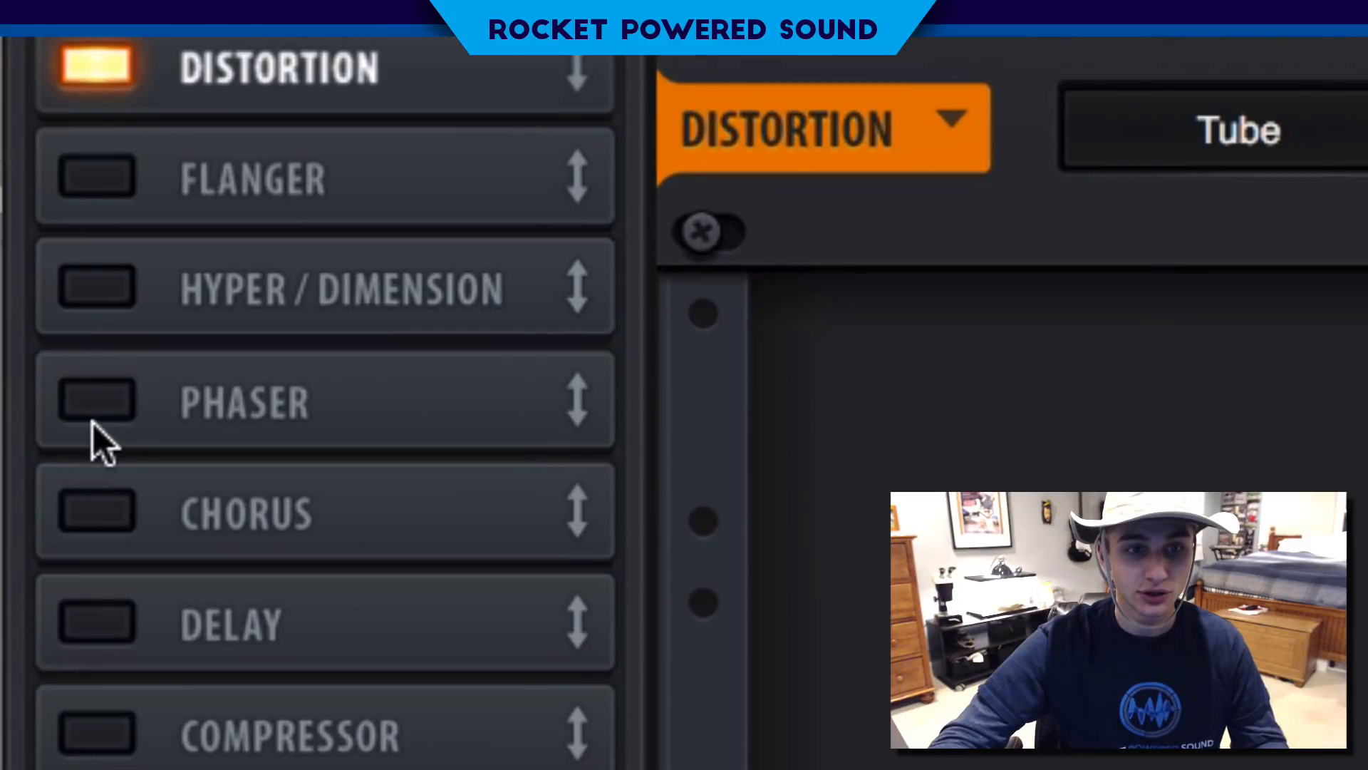
- Enable the phaser and move it directly after the distortion in the effects chain
{"action": "left_click", "coordinate": [95, 403]}
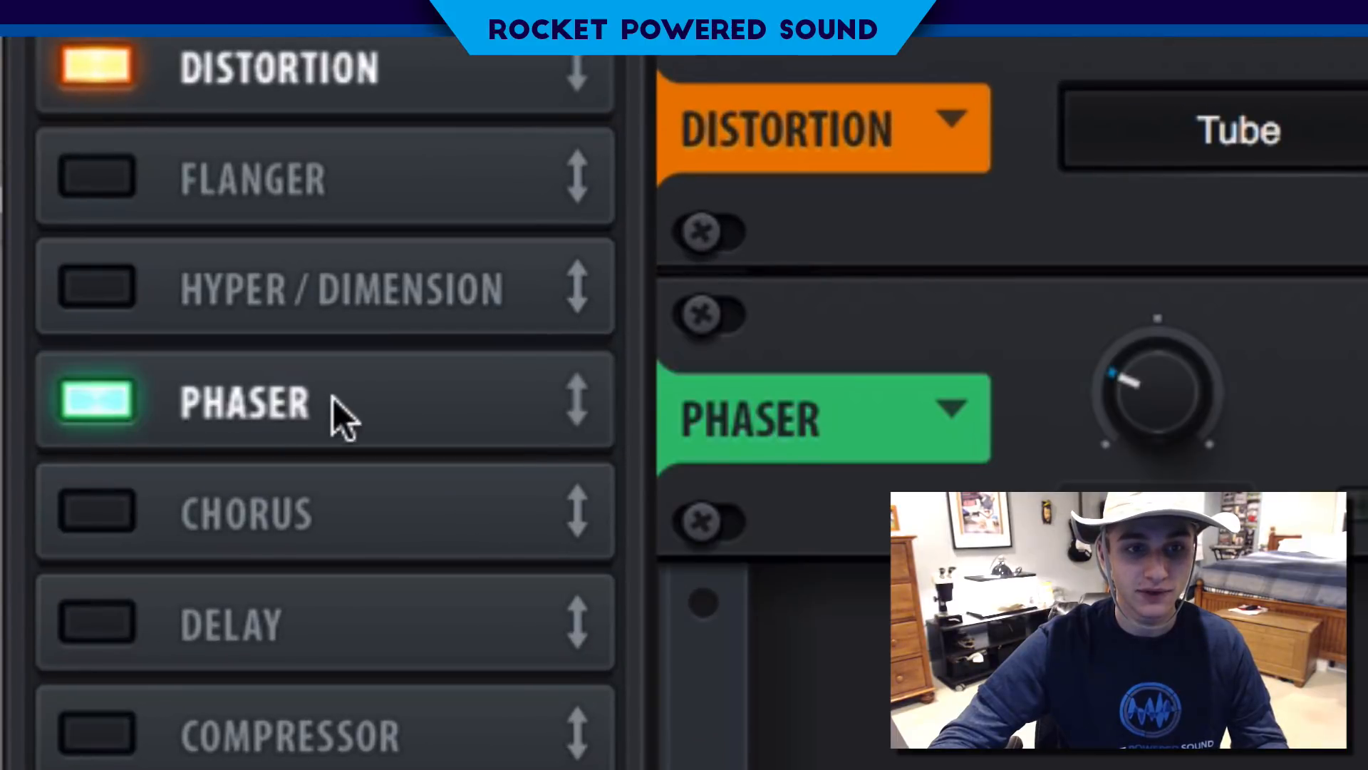
{"action": "left_click_drag", "start_coordinate": [330, 413], "coordinate": [347, 120]}
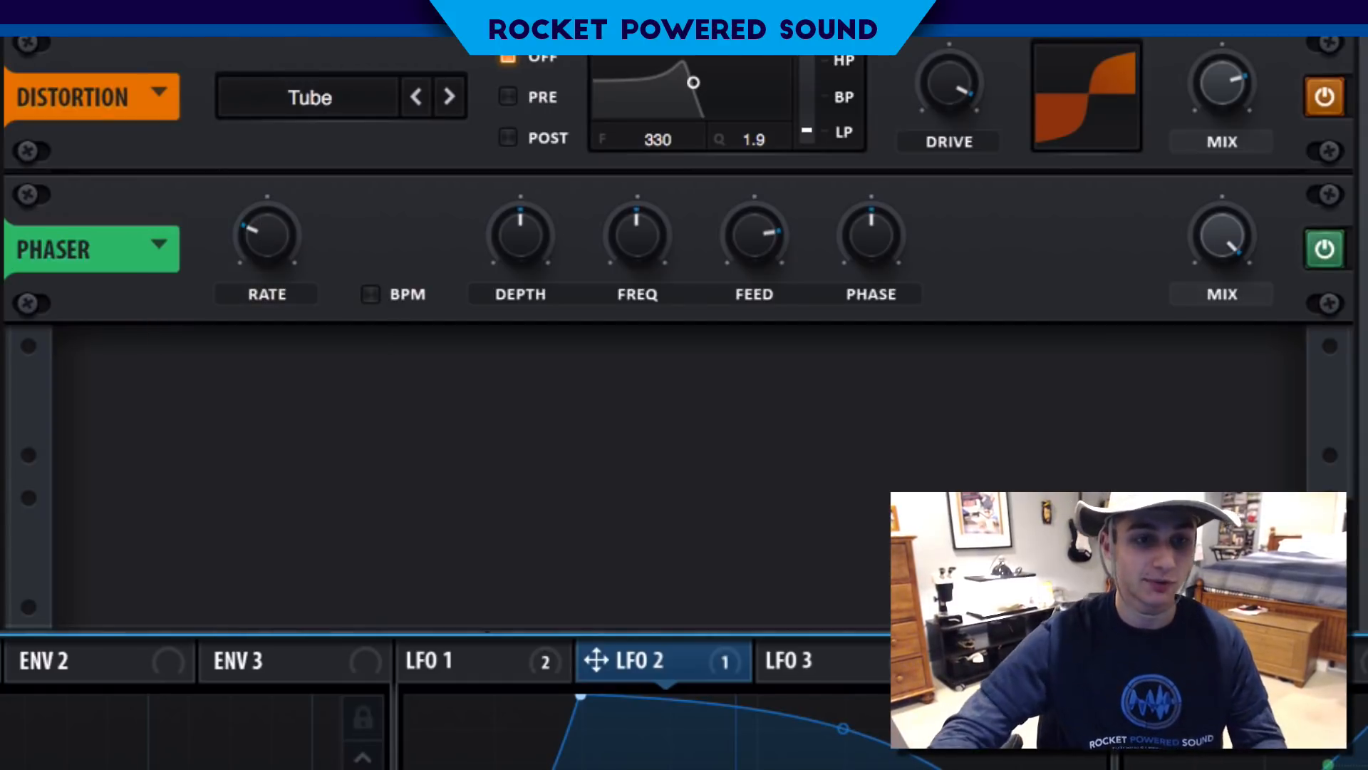
- Enable the compressor in multiband mode and raise its gain
{"action": "left_click", "coordinate": [28, 591]}
{"action": "left_click", "coordinate": [848, 449]}
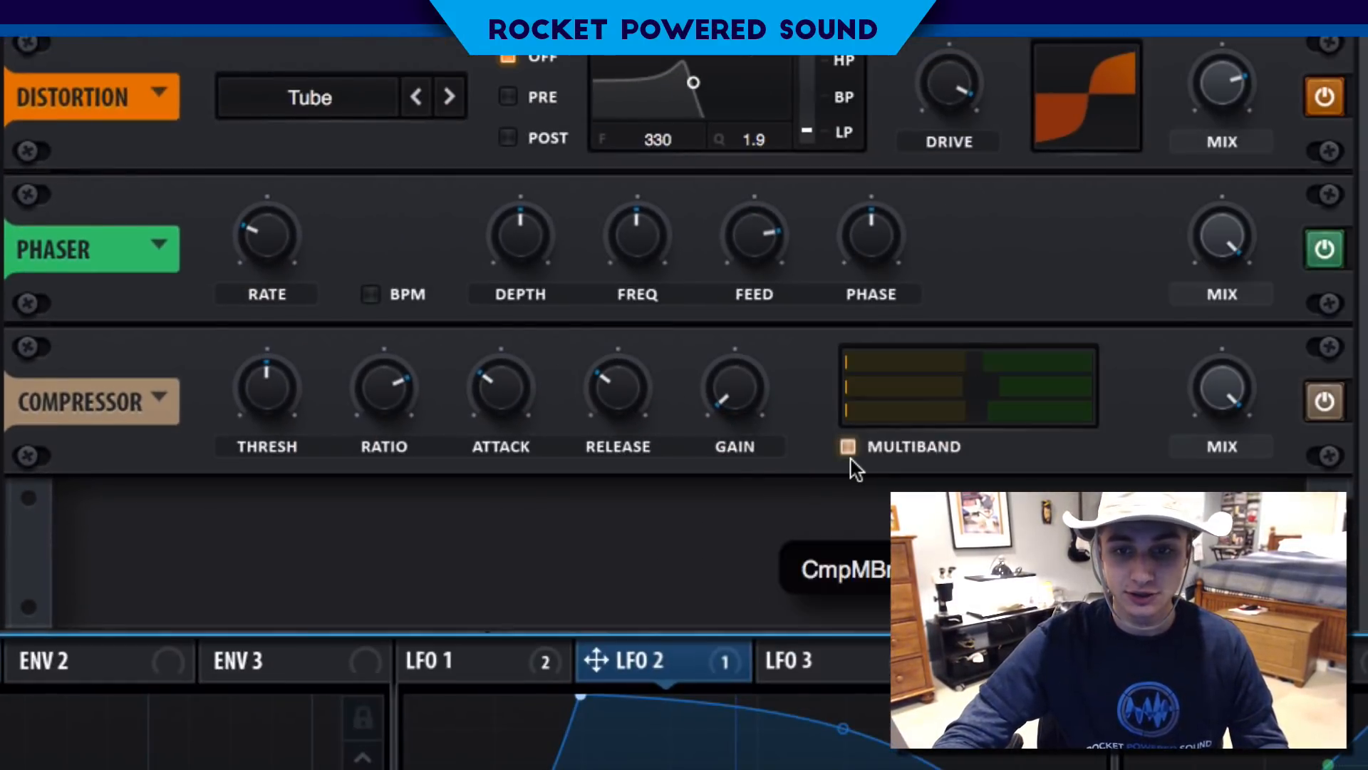
{"action": "left_click_drag", "start_coordinate": [742, 415], "coordinate": [739, 308]}
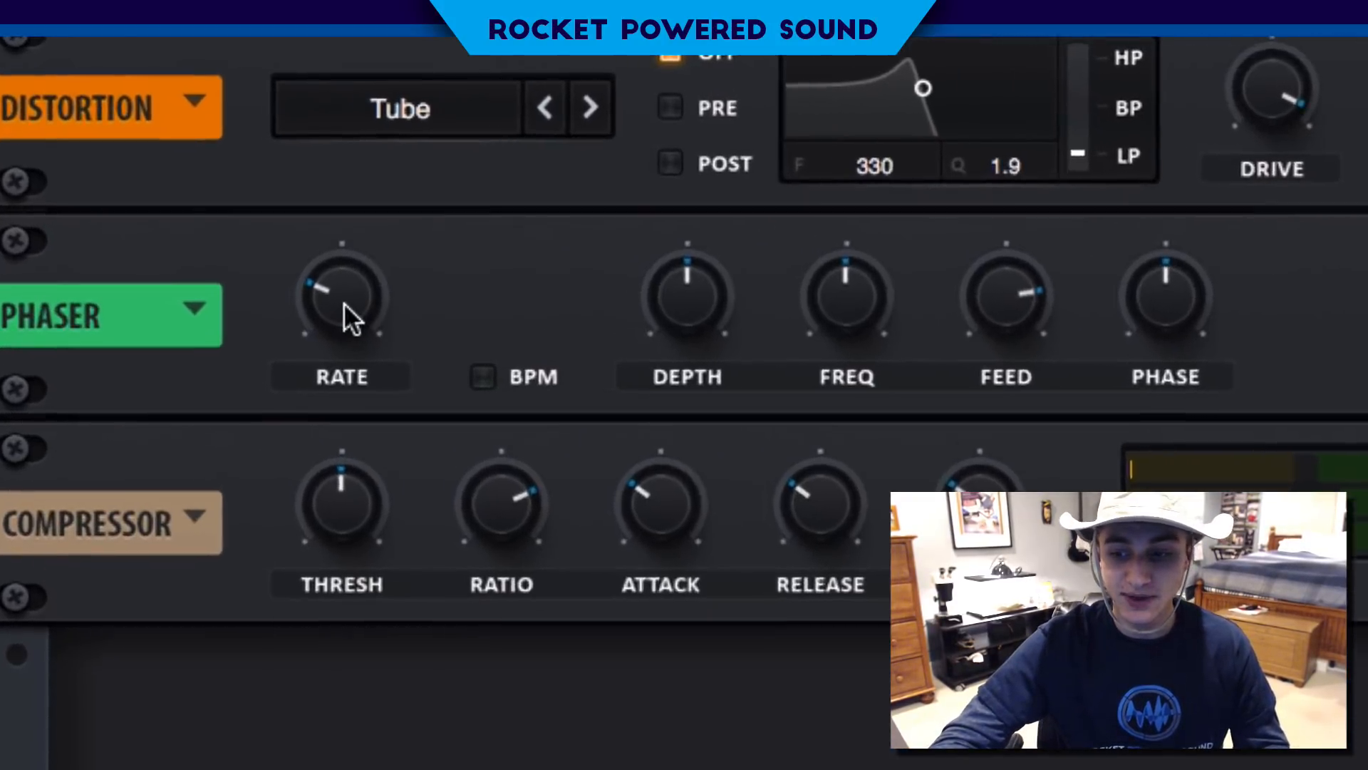
- Set the phaser's rate and depth to minimum, lower its frequency, and modulate that frequency with LFO 2
{"action": "left_click_drag", "start_coordinate": [273, 257], "coordinate": [345, 726]}
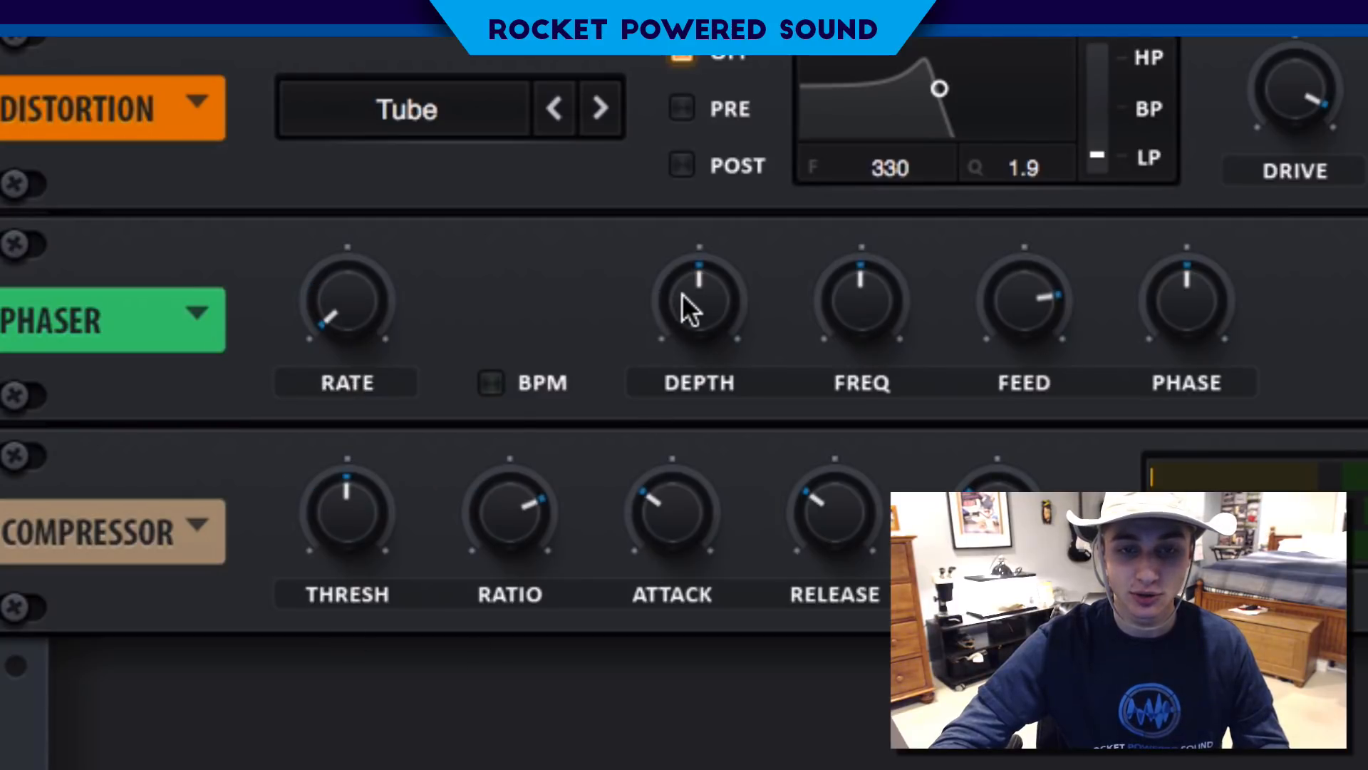
{"action": "left_click_drag", "start_coordinate": [704, 299], "coordinate": [638, 570]}
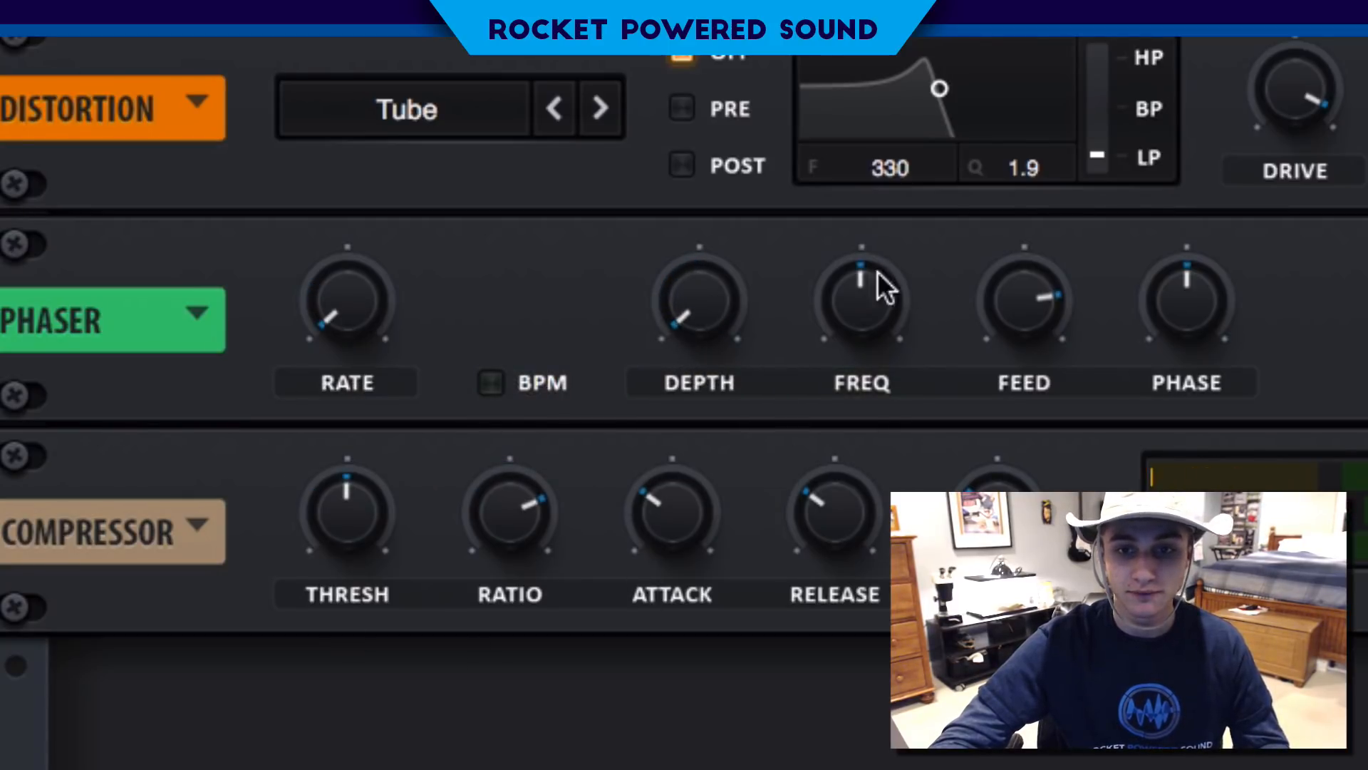
{"action": "left_click_drag", "start_coordinate": [853, 279], "coordinate": [848, 279]}
{"action": "left_click_drag", "start_coordinate": [807, 345], "coordinate": [796, 367]}
{"action": "left_click_drag", "start_coordinate": [838, 299], "coordinate": [839, 294]}
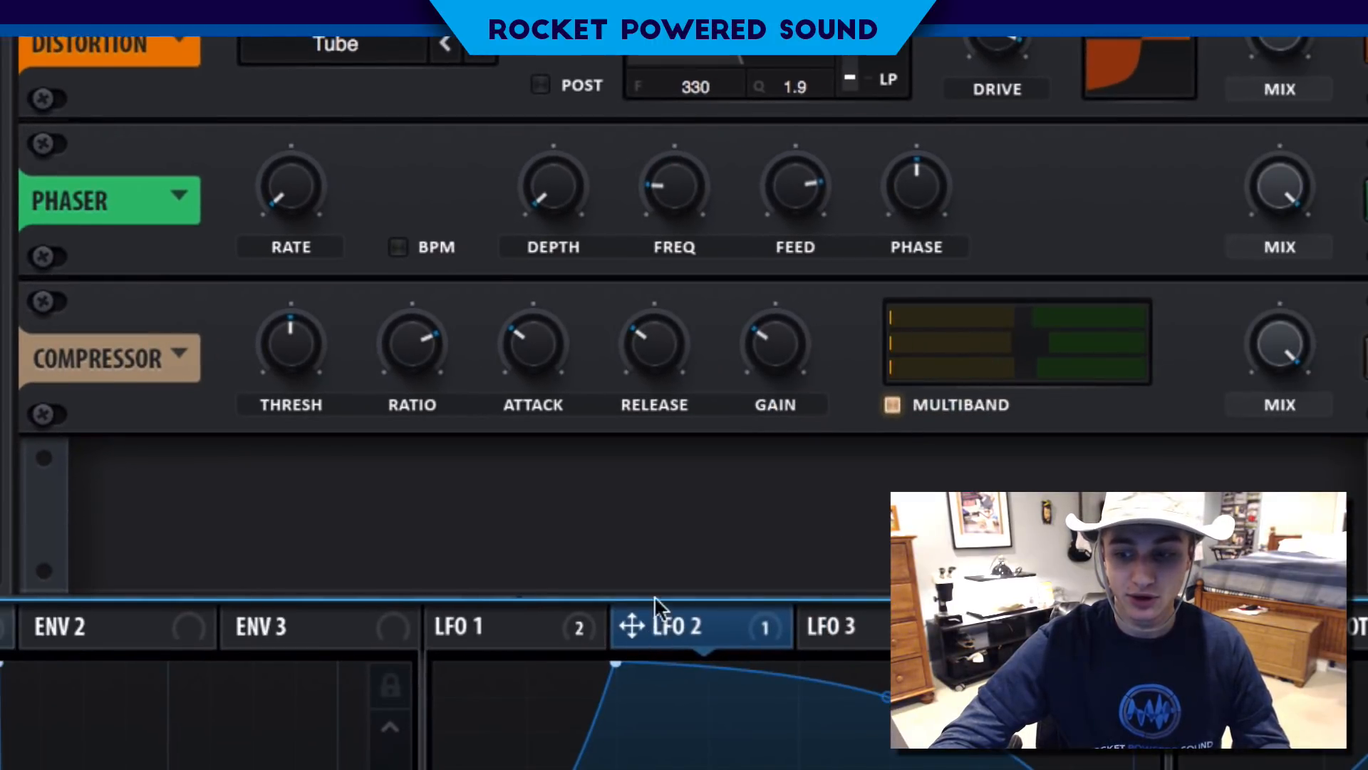
{"action": "left_click_drag", "start_coordinate": [655, 606], "coordinate": [584, 183]}
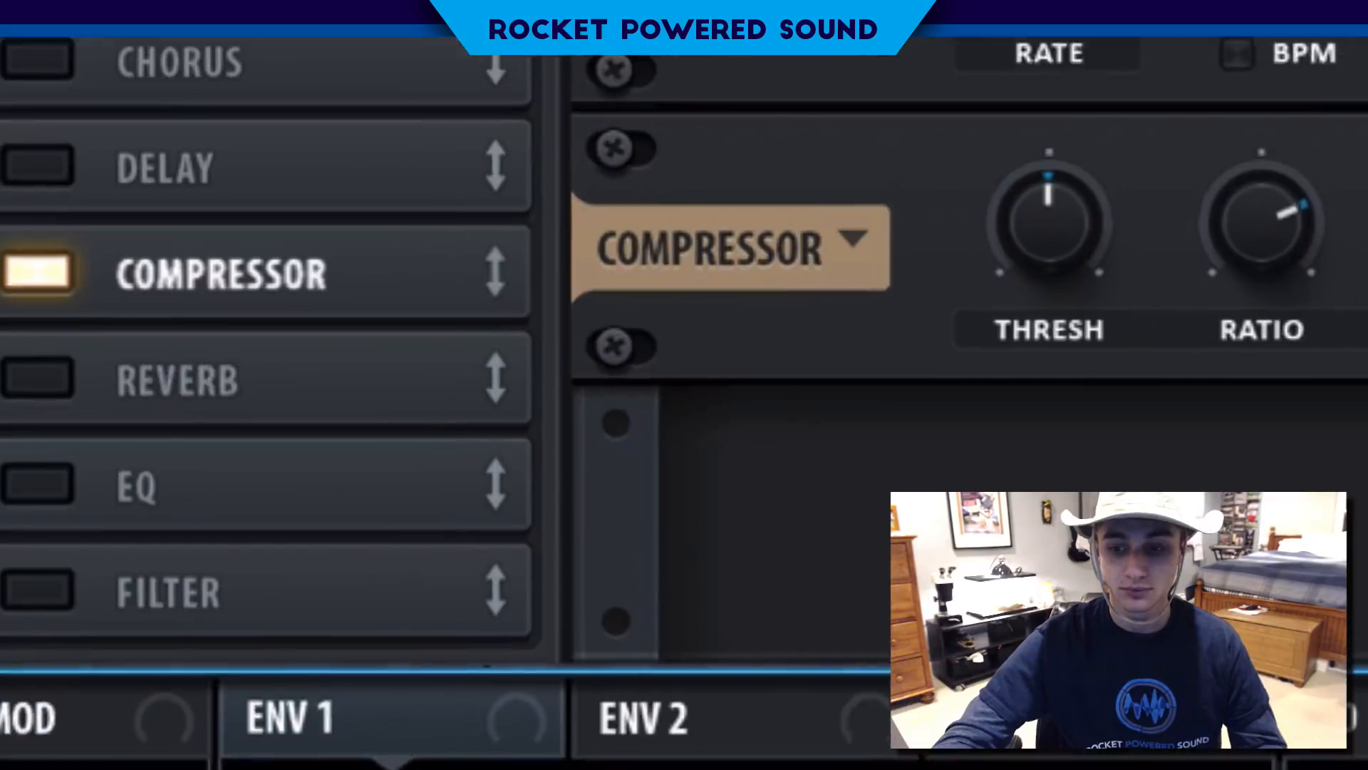
- Enable the effects filter, place it directly after the phaser, and set its type to High 24
{"action": "left_click", "coordinate": [162, 587]}
{"action": "left_click_drag", "start_coordinate": [210, 602], "coordinate": [335, 279]}
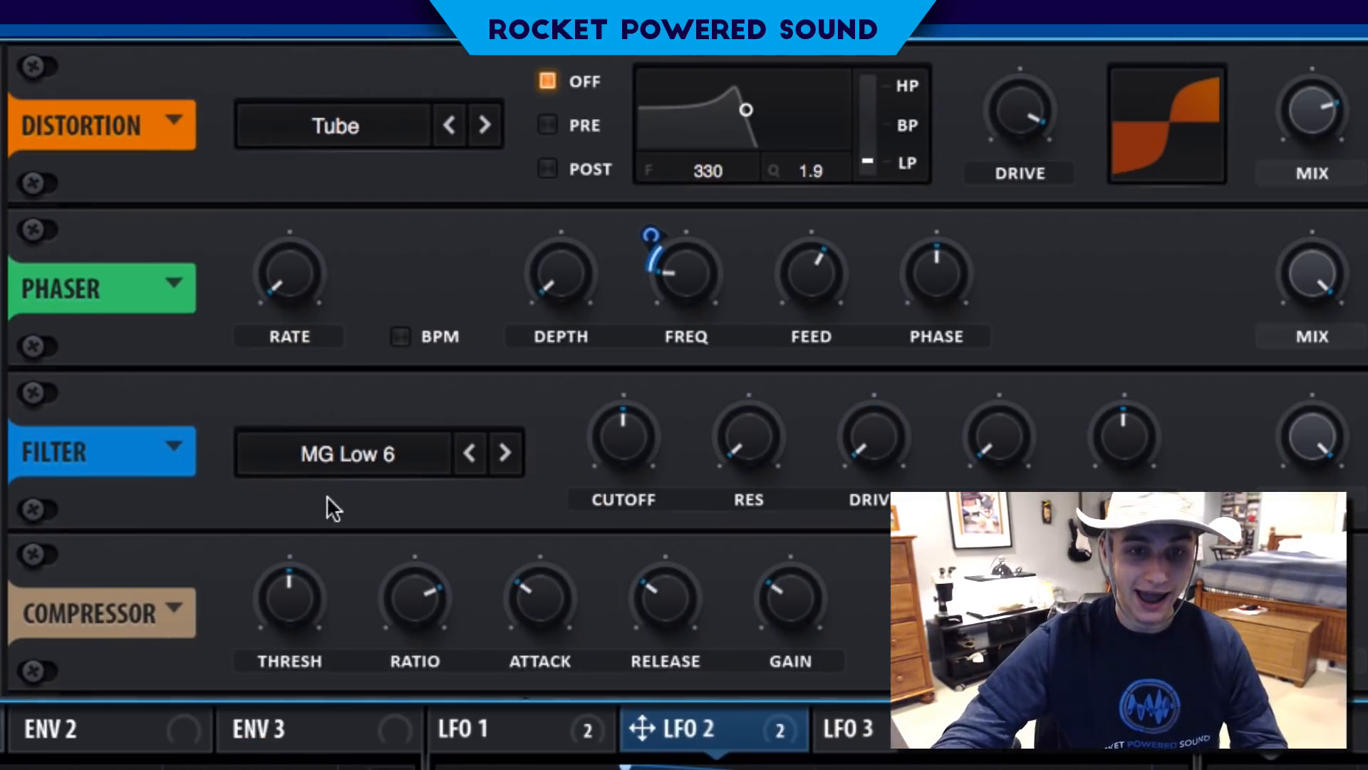
{"action": "left_click", "coordinate": [691, 568]}
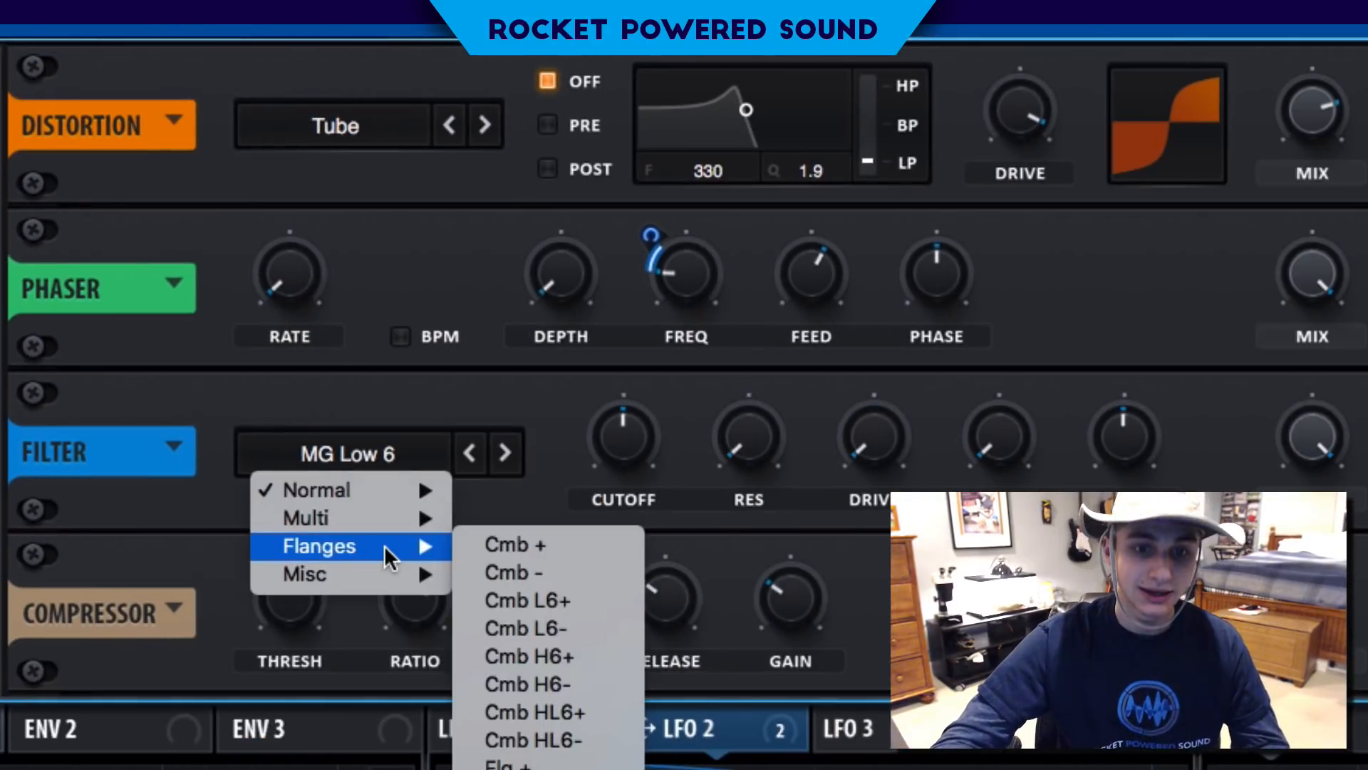
{"action": "mouse_move", "coordinate": [755, 629]}
{"action": "left_click", "coordinate": [622, 700]}
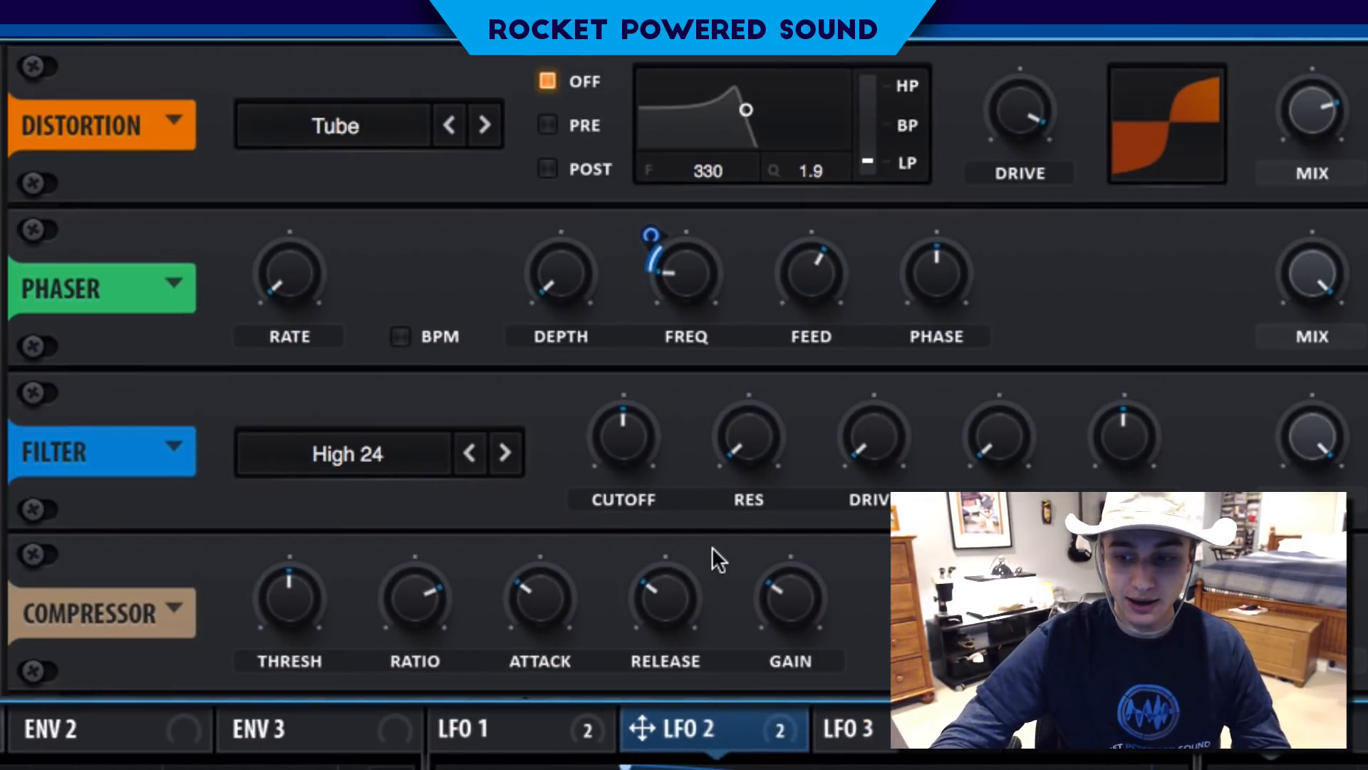
- Lower the effects filter's cutoff, modulate it with LFO 1 at an amount of 53, and raise the resonance
{"action": "left_click_drag", "start_coordinate": [631, 429], "coordinate": [570, 479]}
{"action": "left_click_drag", "start_coordinate": [565, 727], "coordinate": [590, 411]}
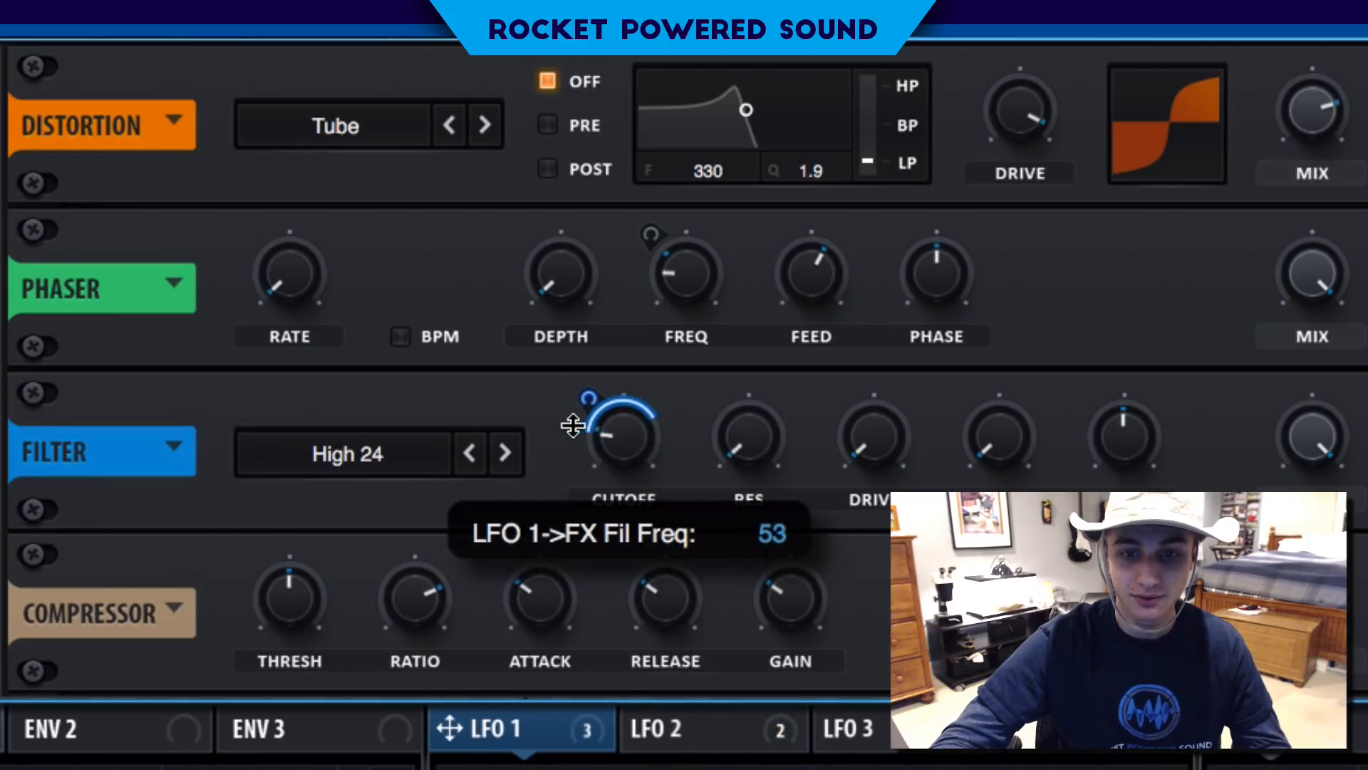
{"action": "left_click_drag", "start_coordinate": [739, 437], "coordinate": [763, 245]}
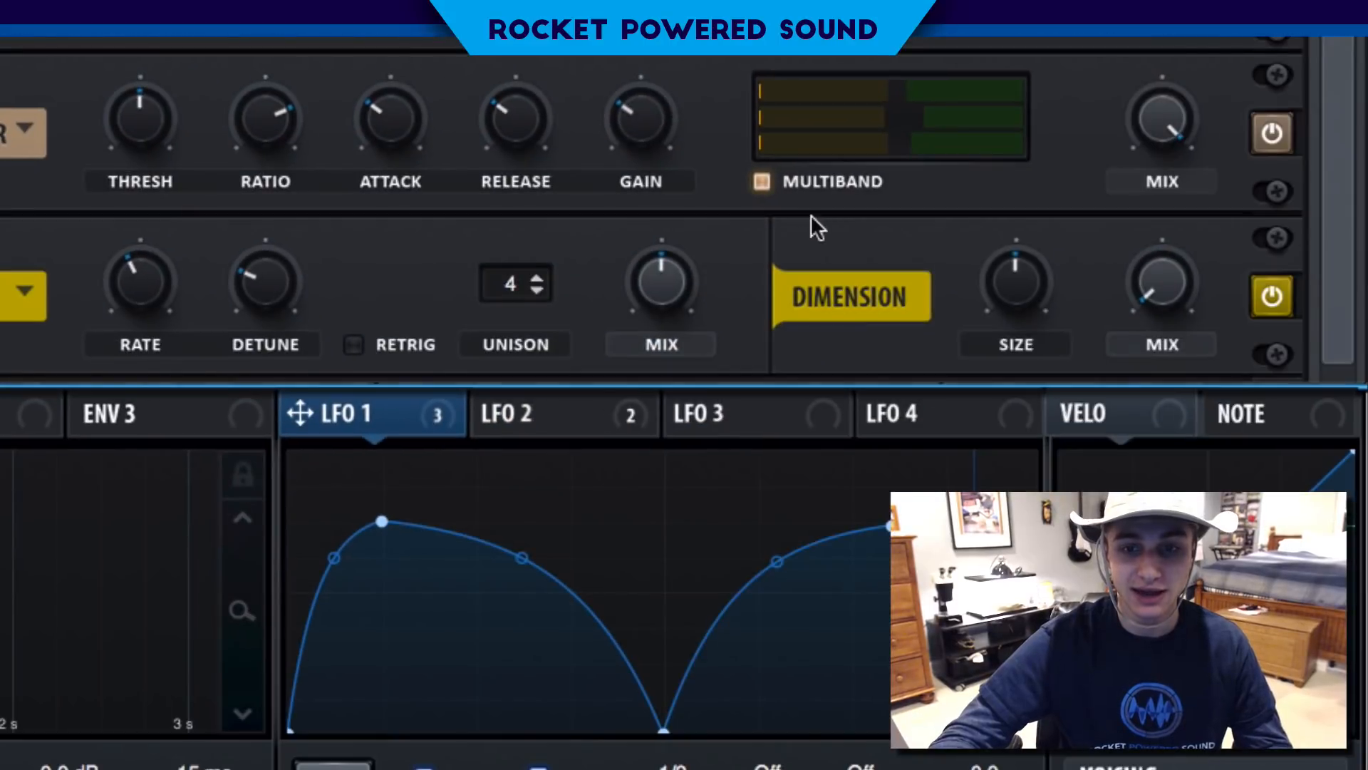
- Lower the Hyper mix, set the Dimension size to minimum, and raise the Dimension mix slightly
{"action": "mouse_move", "coordinate": [678, 273]}
{"action": "left_click_drag", "start_coordinate": [973, 332], "coordinate": [959, 370]}
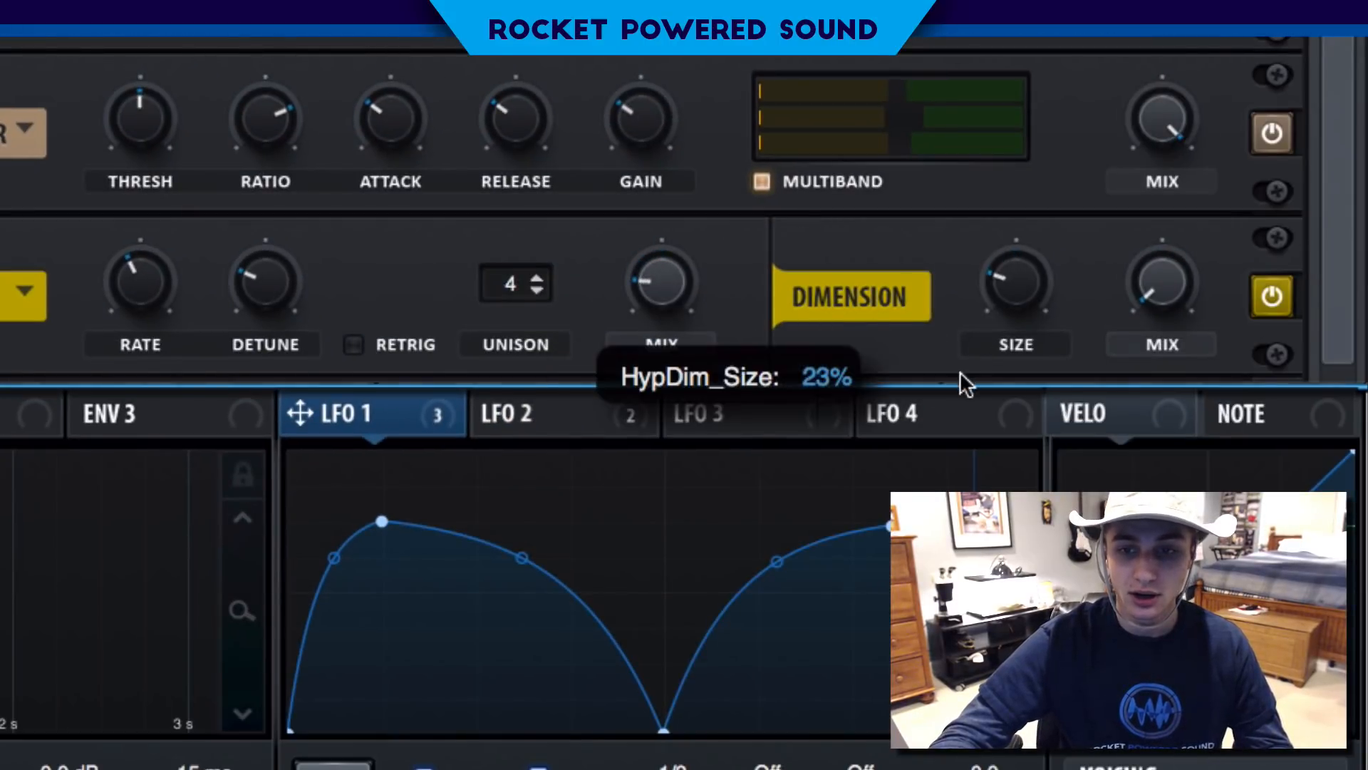
{"action": "left_click_drag", "start_coordinate": [953, 424], "coordinate": [953, 426]}
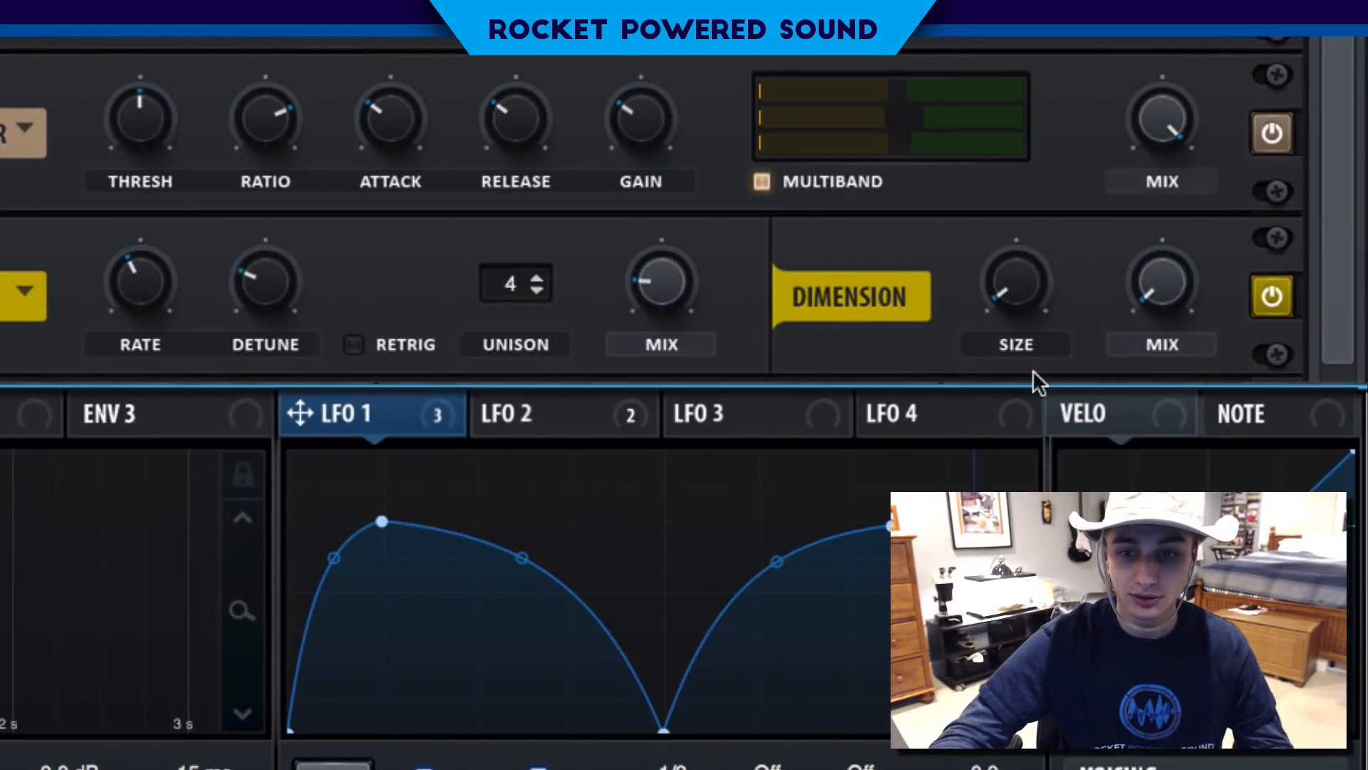
{"action": "left_click_drag", "start_coordinate": [1140, 280], "coordinate": [1121, 149]}
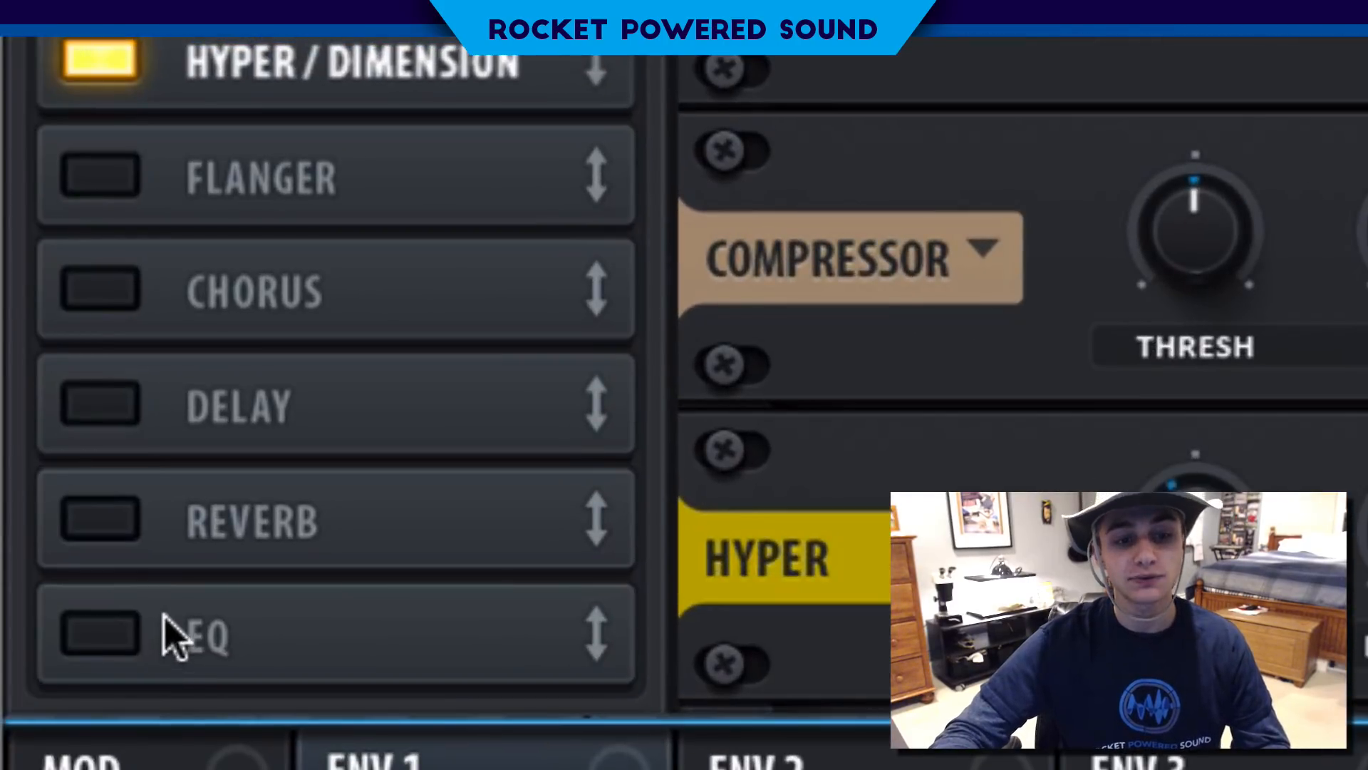
- Enable the EQ, place it directly after Hyper/Dimension, and set its low band to the peak shape
{"action": "left_click", "coordinate": [163, 623]}
{"action": "left_click_drag", "start_coordinate": [275, 626], "coordinate": [290, 100]}
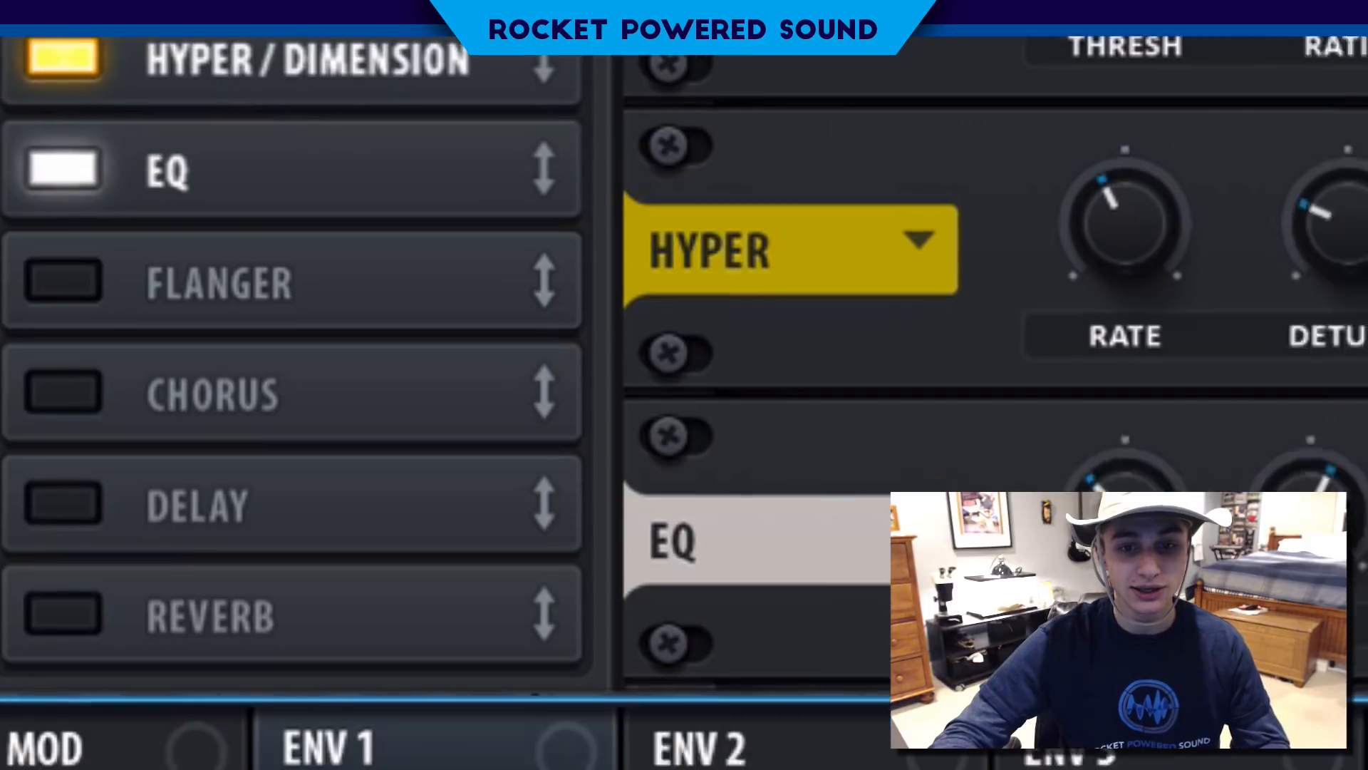
{"action": "left_click", "coordinate": [459, 286]}
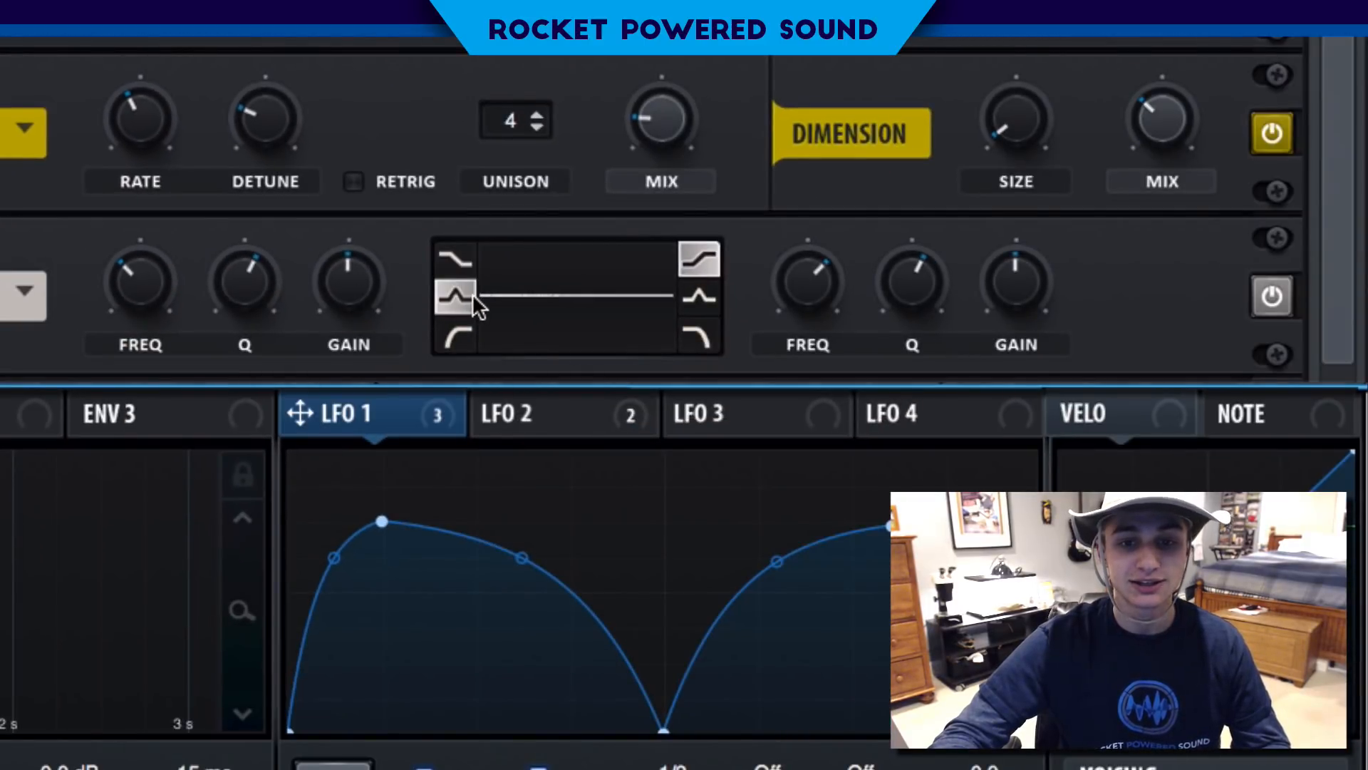
- Raise the EQ low band's gain to about 12.8 dB, nudge its frequency up, and modulate that frequency with LFO 1
{"action": "left_click_drag", "start_coordinate": [357, 283], "coordinate": [387, 220]}
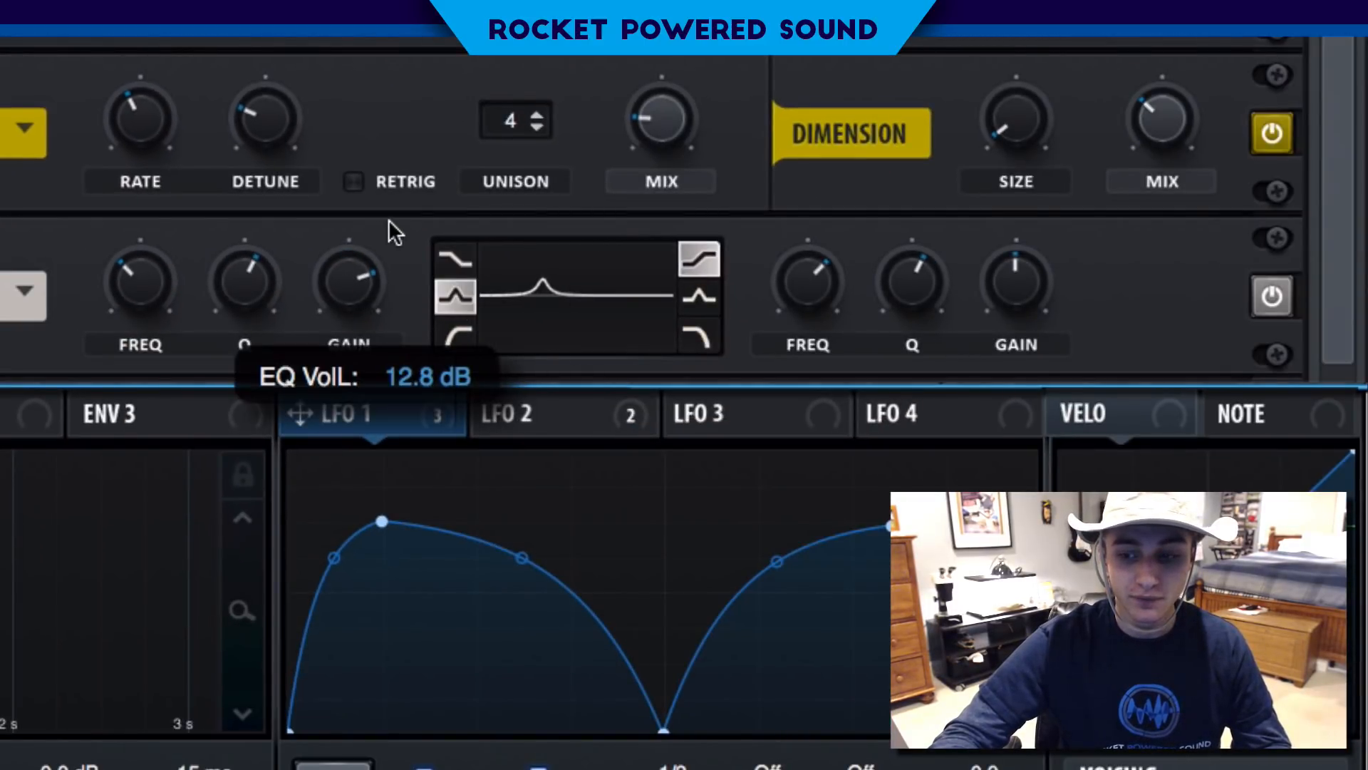
{"action": "left_click_drag", "start_coordinate": [158, 276], "coordinate": [158, 273]}
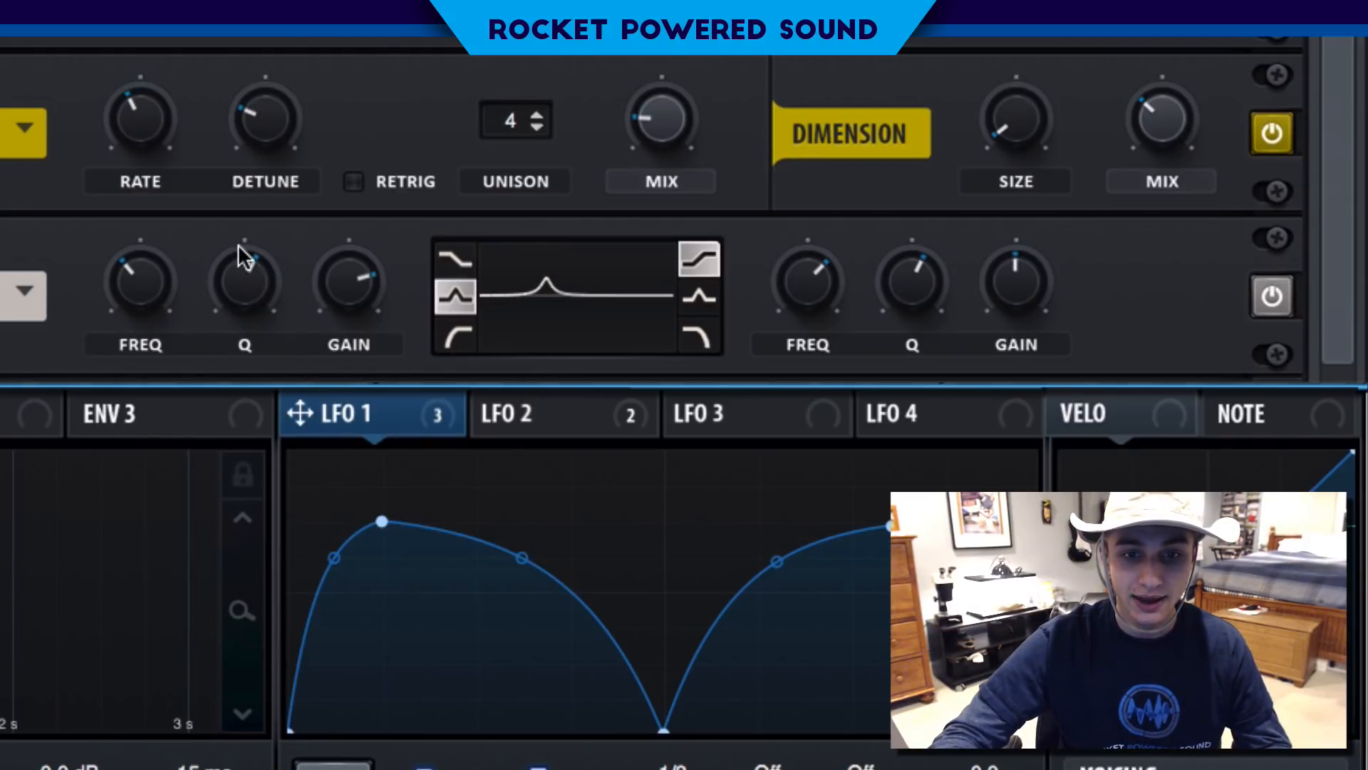
{"action": "left_click_drag", "start_coordinate": [363, 419], "coordinate": [69, 278]}
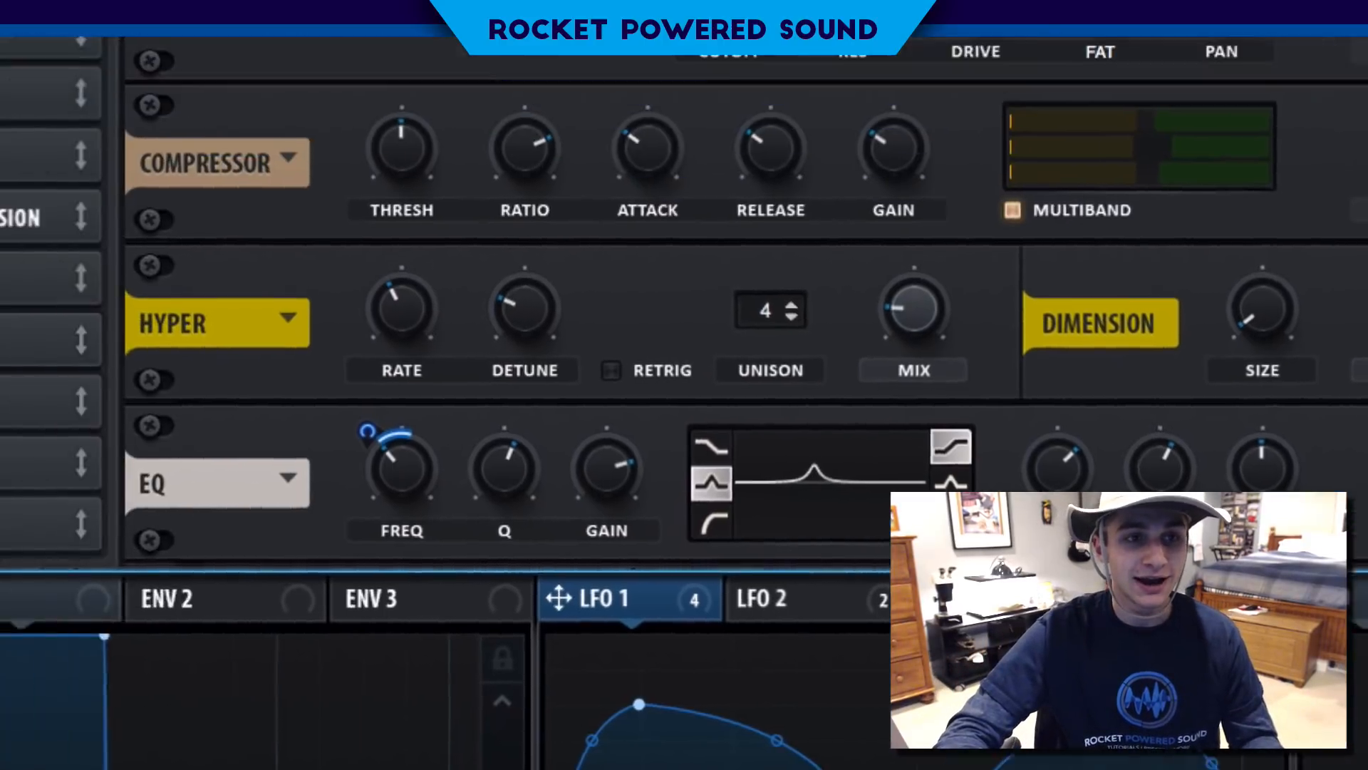
- Switch on the external OTT multiband compressor, play the bass through it, and close the OTT window
{"action": "left_click_drag", "start_coordinate": [14, 30], "coordinate": [170, 30]}
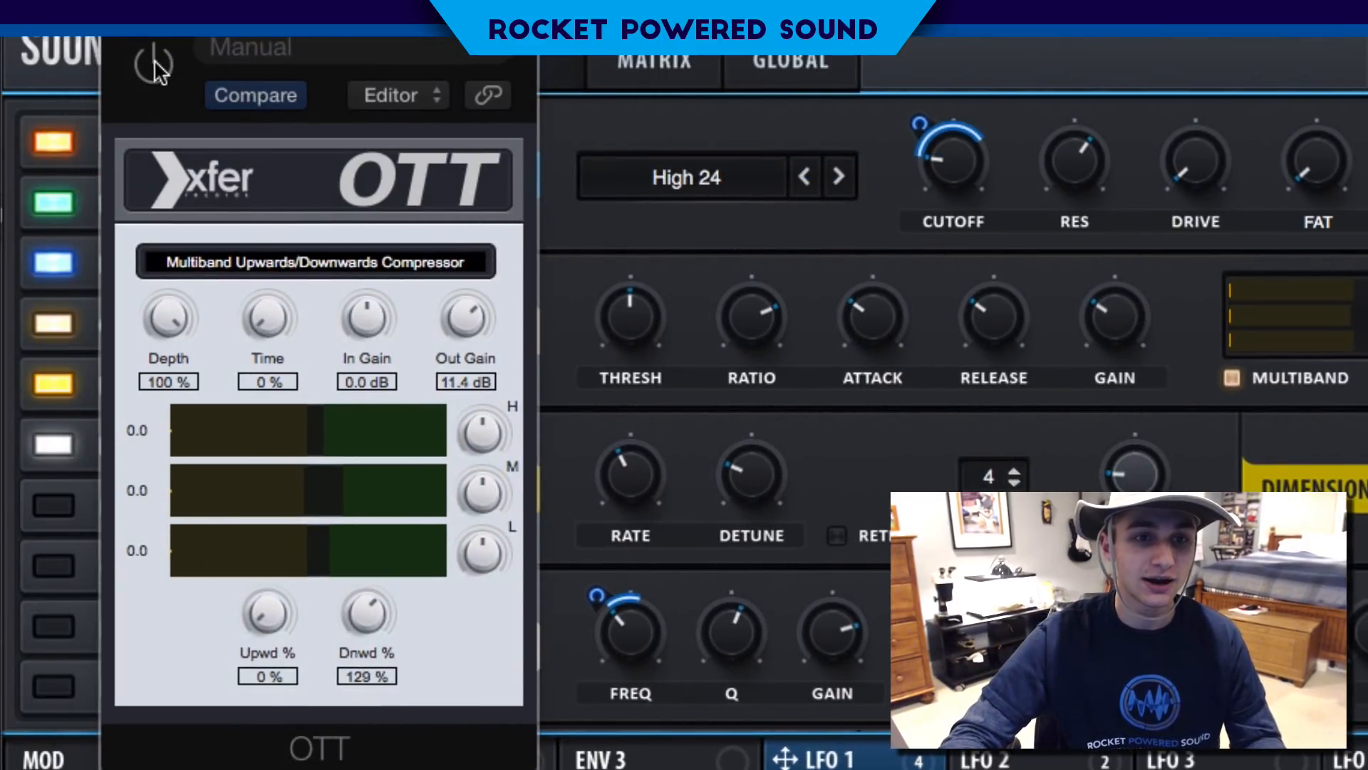
{"action": "left_click", "coordinate": [154, 61]}
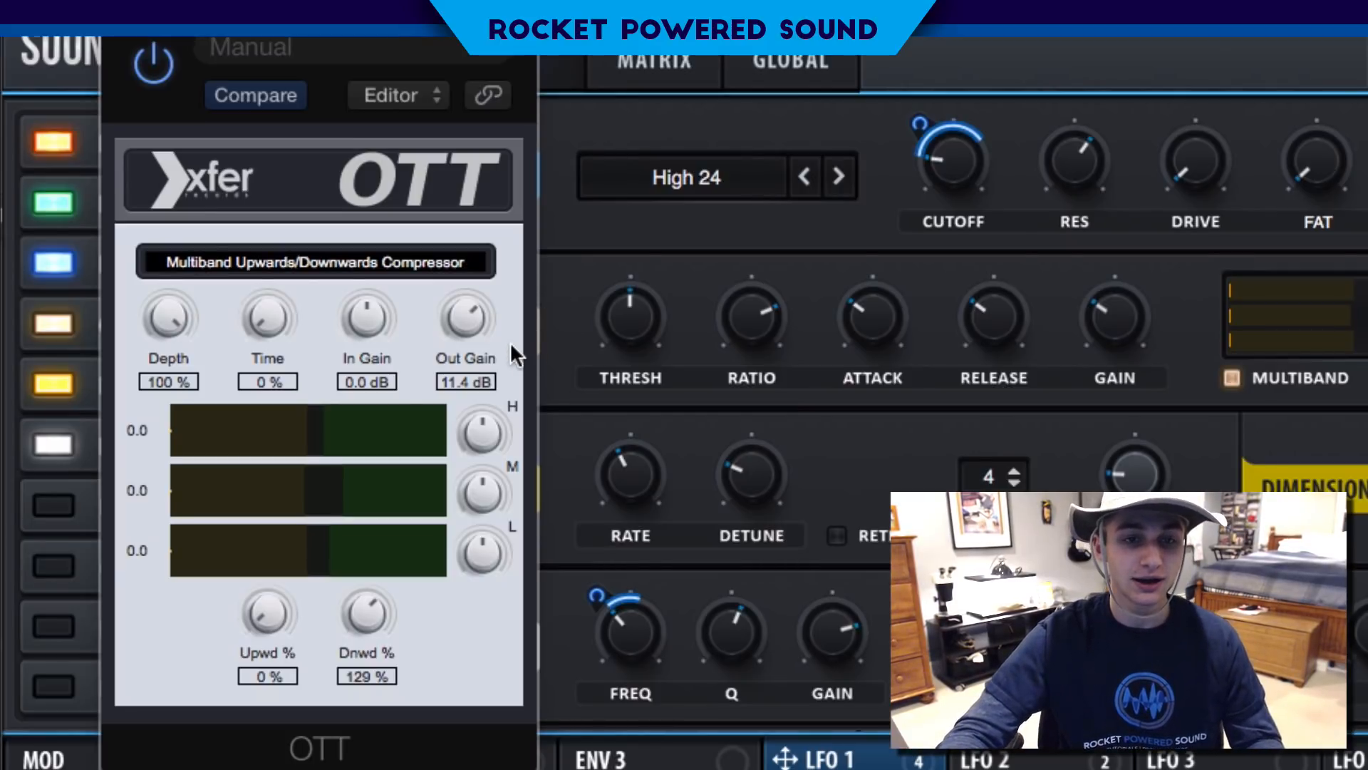
{"action": "key", "text": "space"}
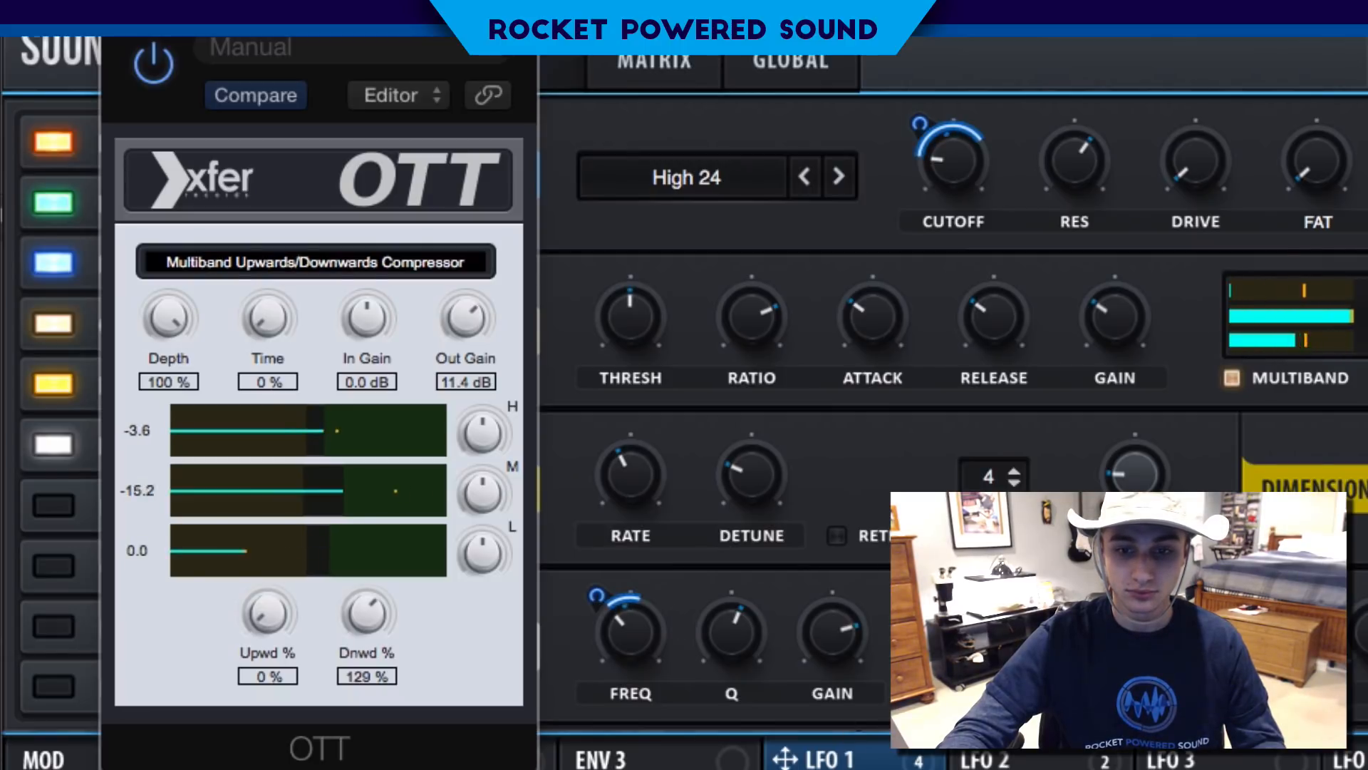
{"action": "key", "text": "super+w"}
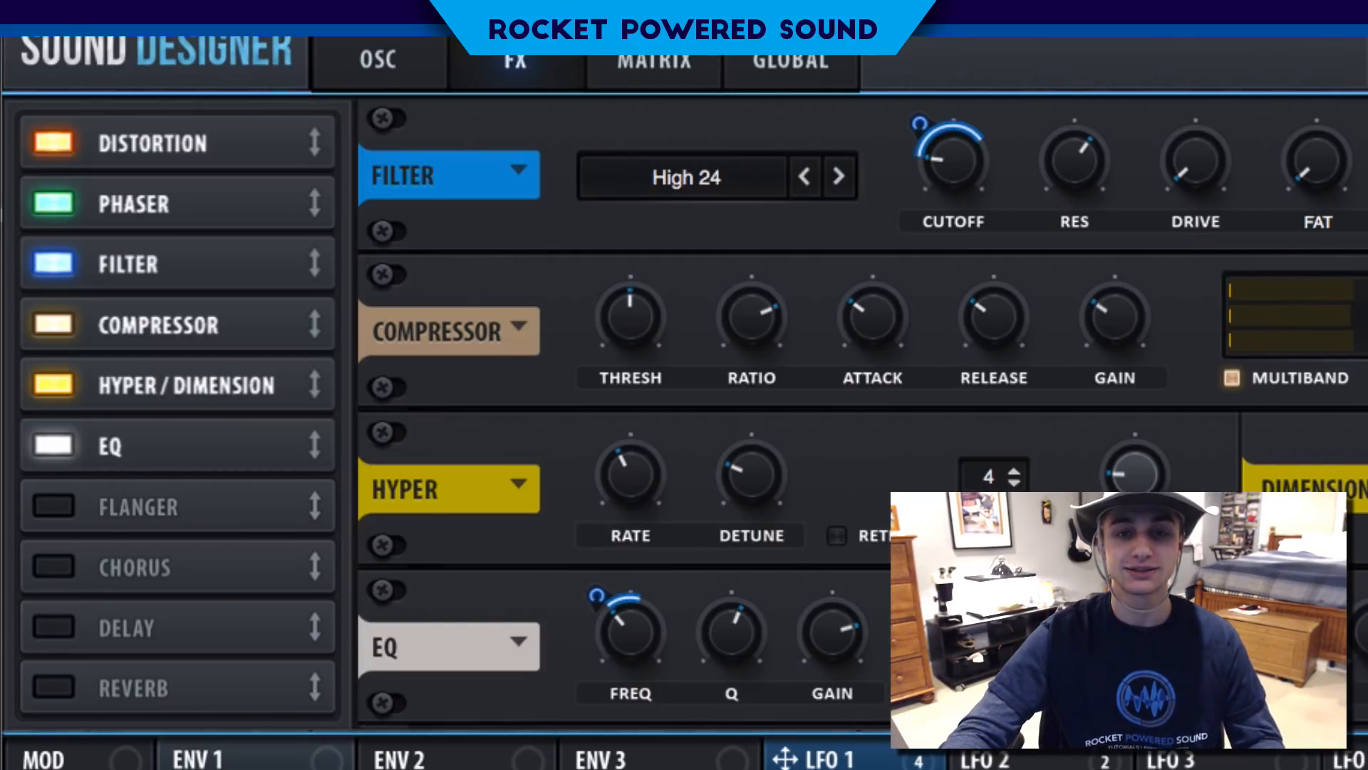
- Bring LFO 2 into view in the modulation section
{"action": "left_click", "coordinate": [1007, 759]}
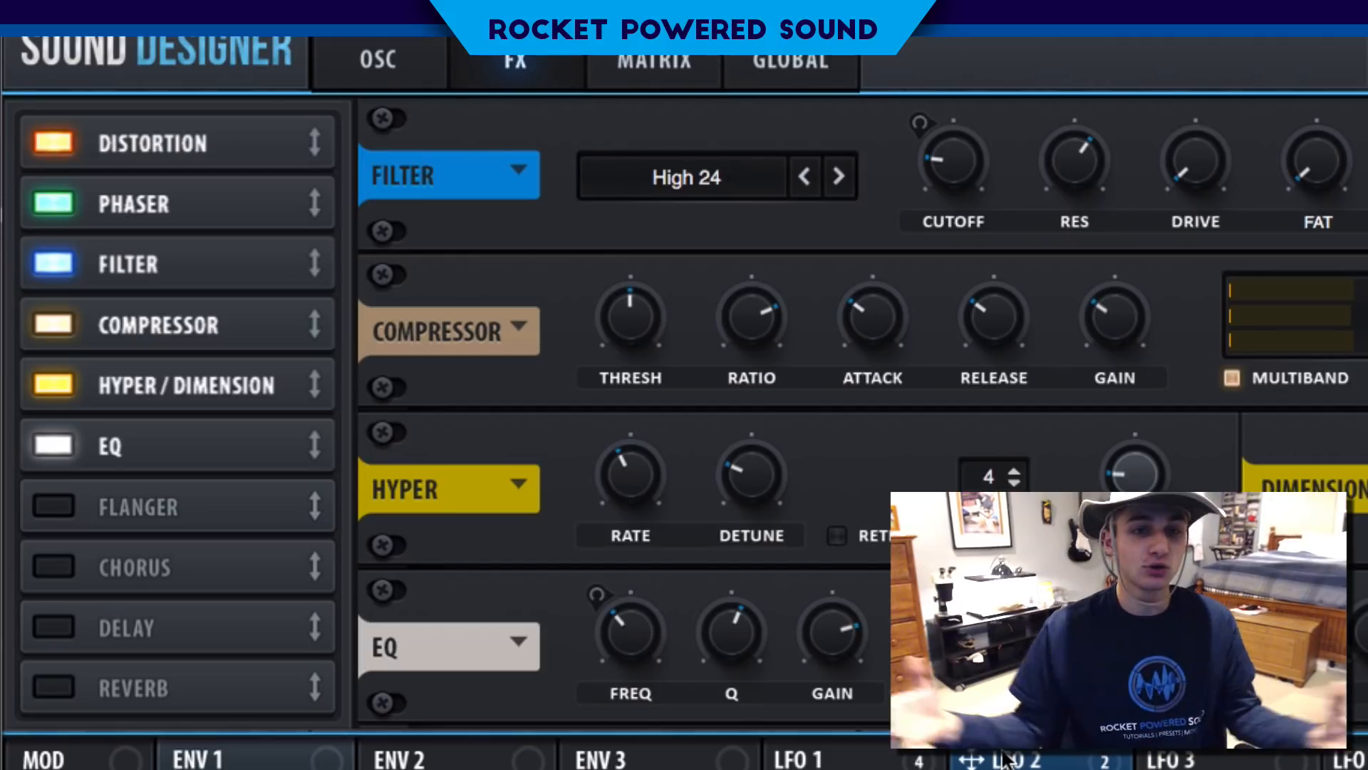